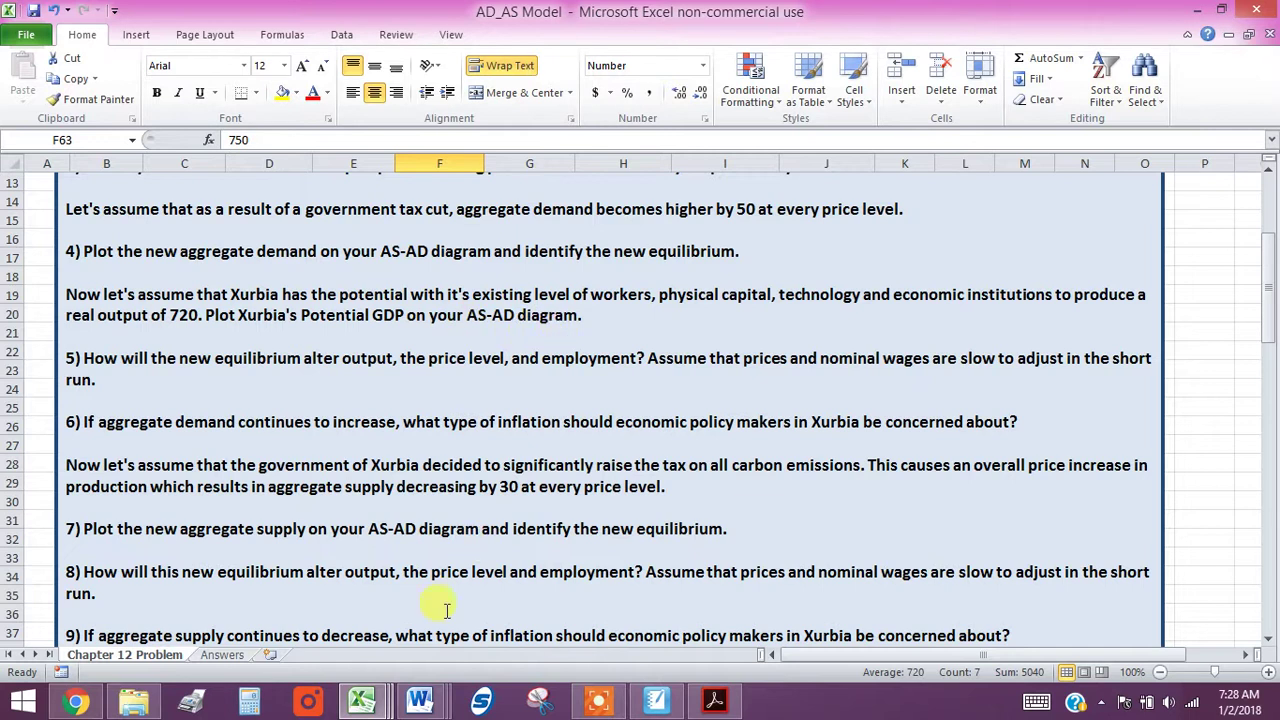
View the Economy of Xurbia chart in the Chapter 12 Assignment workbook, and return to the questions in AD_AS Model.
{"action": "mouse_move", "coordinate": [365, 705]}
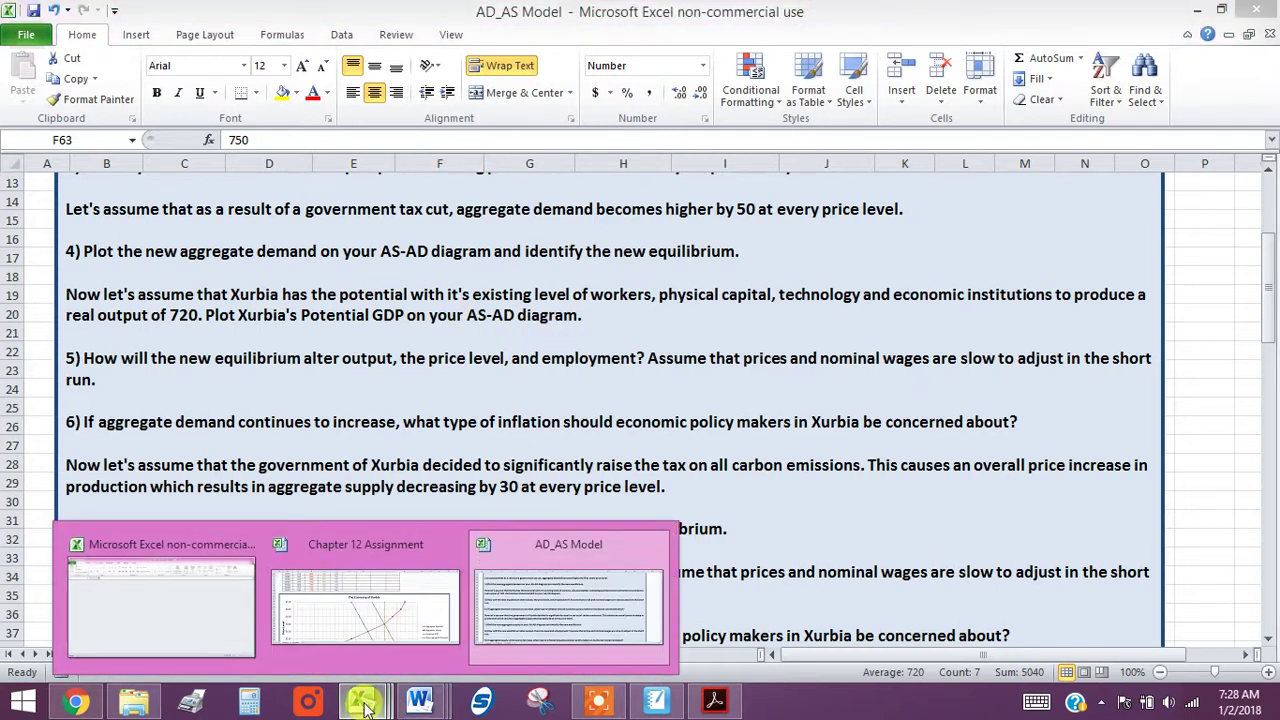
{"action": "left_click", "coordinate": [400, 615]}
{"action": "scroll", "coordinate": [790, 370], "scroll_direction": "down", "scroll_amount": 3}
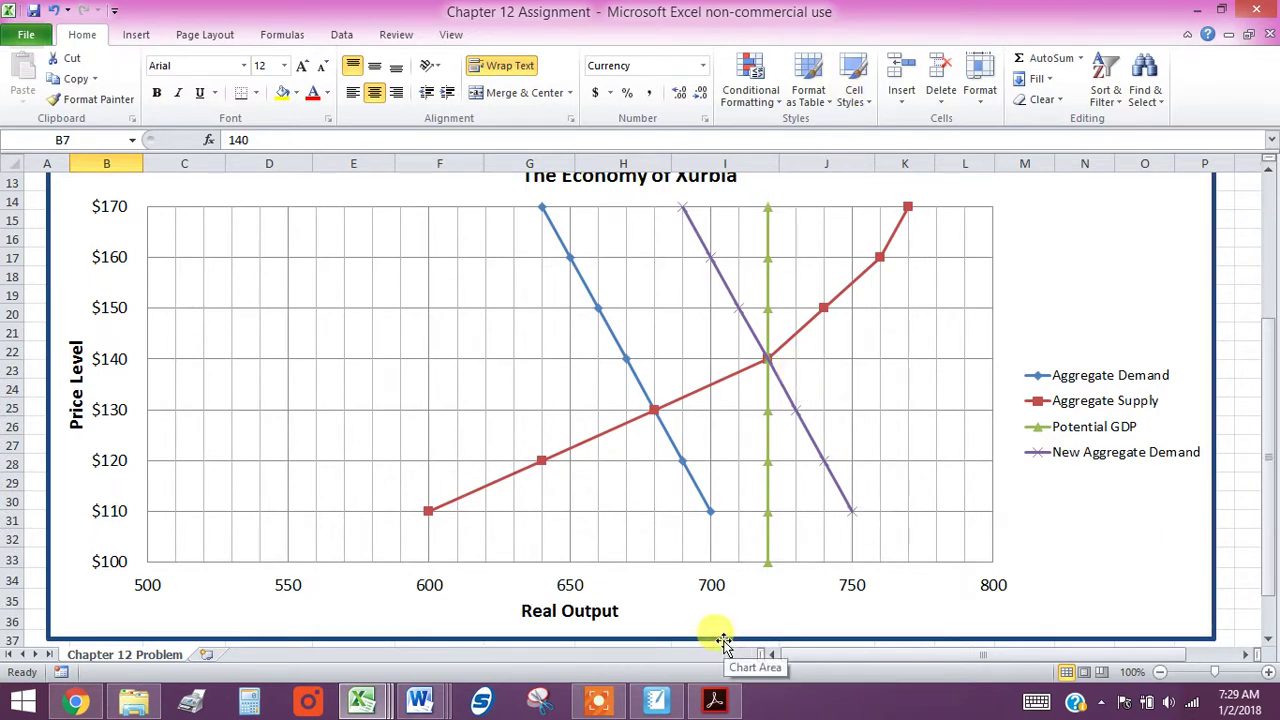
{"action": "mouse_move", "coordinate": [362, 703]}
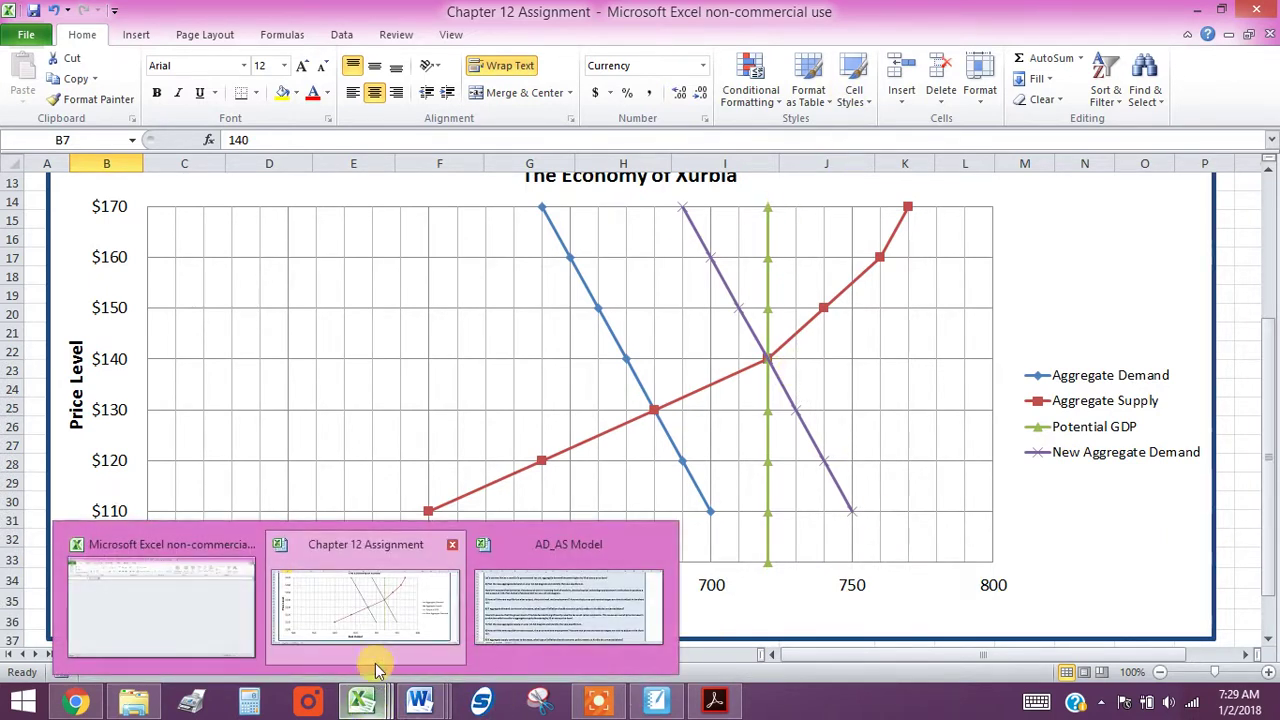
{"action": "left_click", "coordinate": [542, 605]}
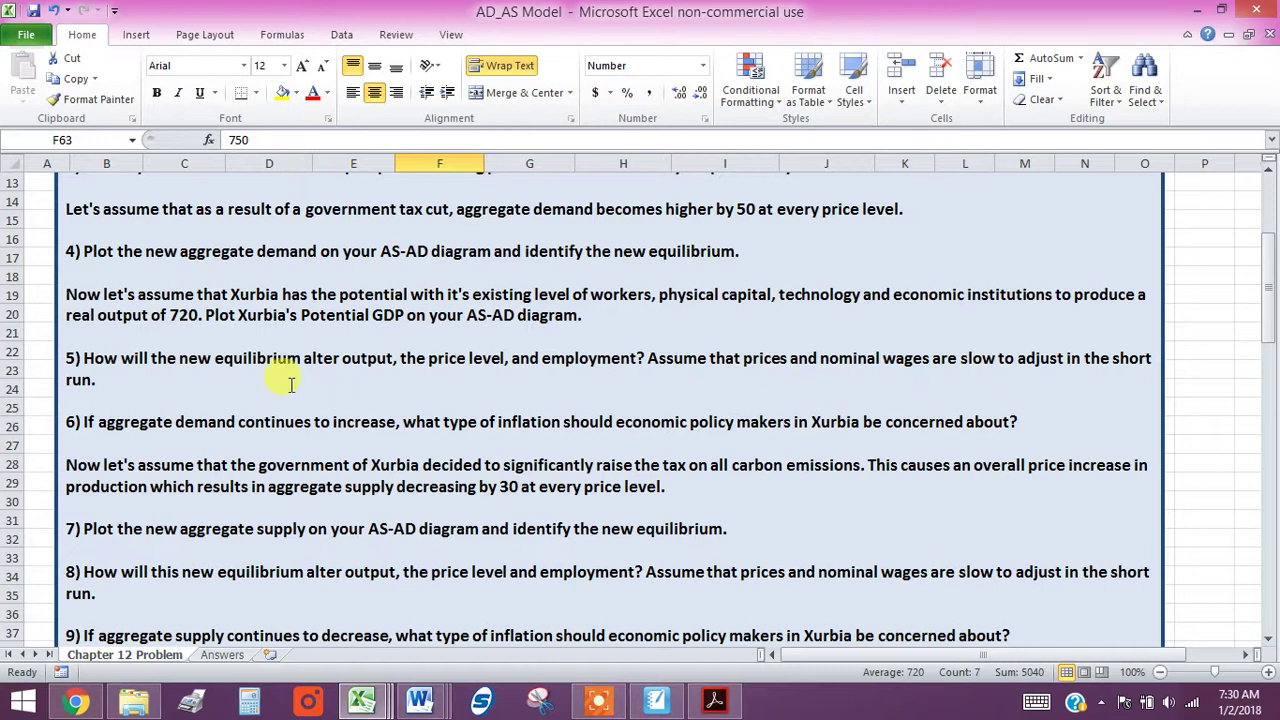
Compare the original and new equilibrium points on the Economy of Xurbia chart in the Chapter 12 Assignment workbook.
{"action": "left_click", "coordinate": [365, 704]}
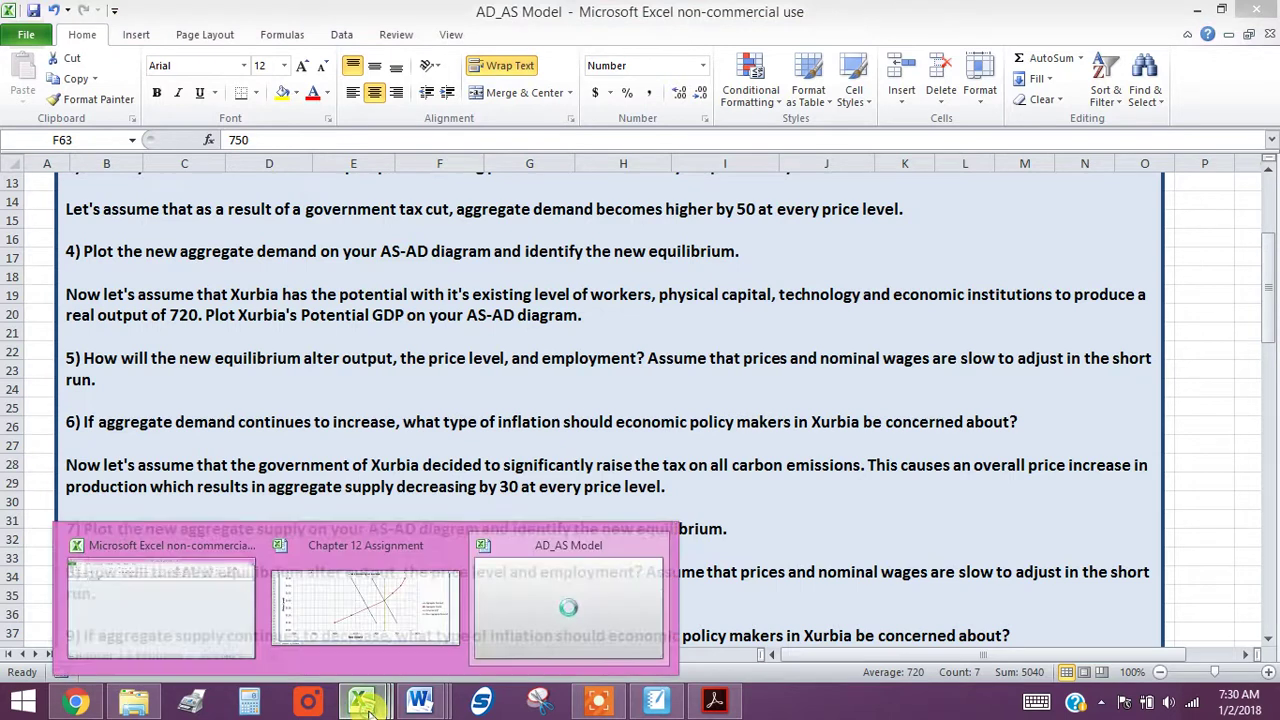
{"action": "left_click", "coordinate": [396, 625]}
{"action": "scroll", "coordinate": [792, 421], "scroll_direction": "up", "scroll_amount": 1}
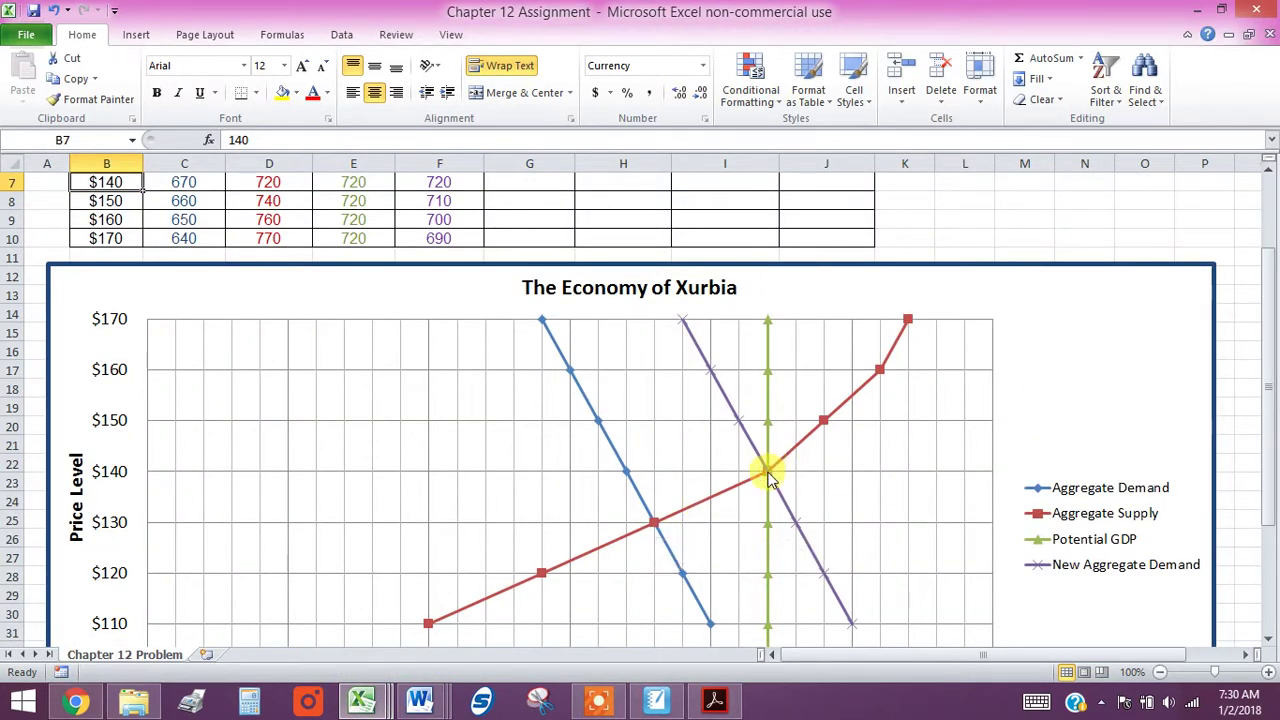
{"action": "mouse_move", "coordinate": [771, 470]}
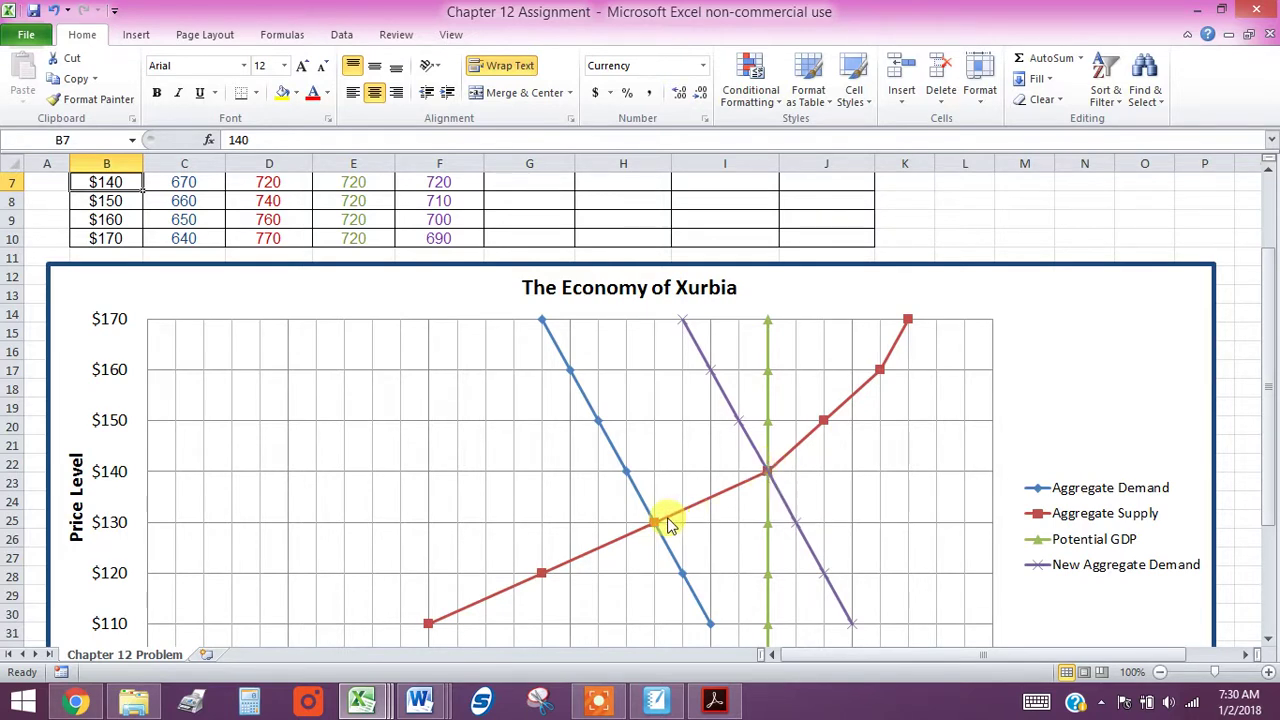
{"action": "mouse_move", "coordinate": [664, 522]}
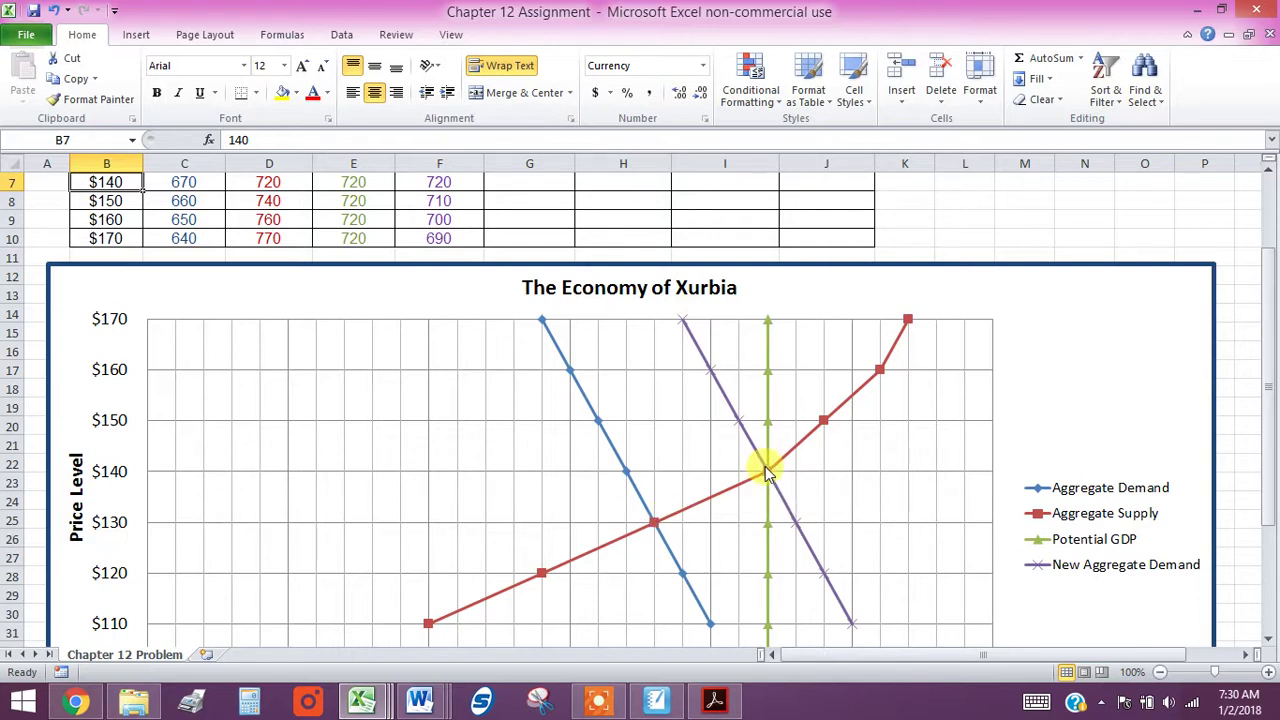
{"action": "scroll", "coordinate": [770, 460], "scroll_direction": "down", "scroll_amount": 2}
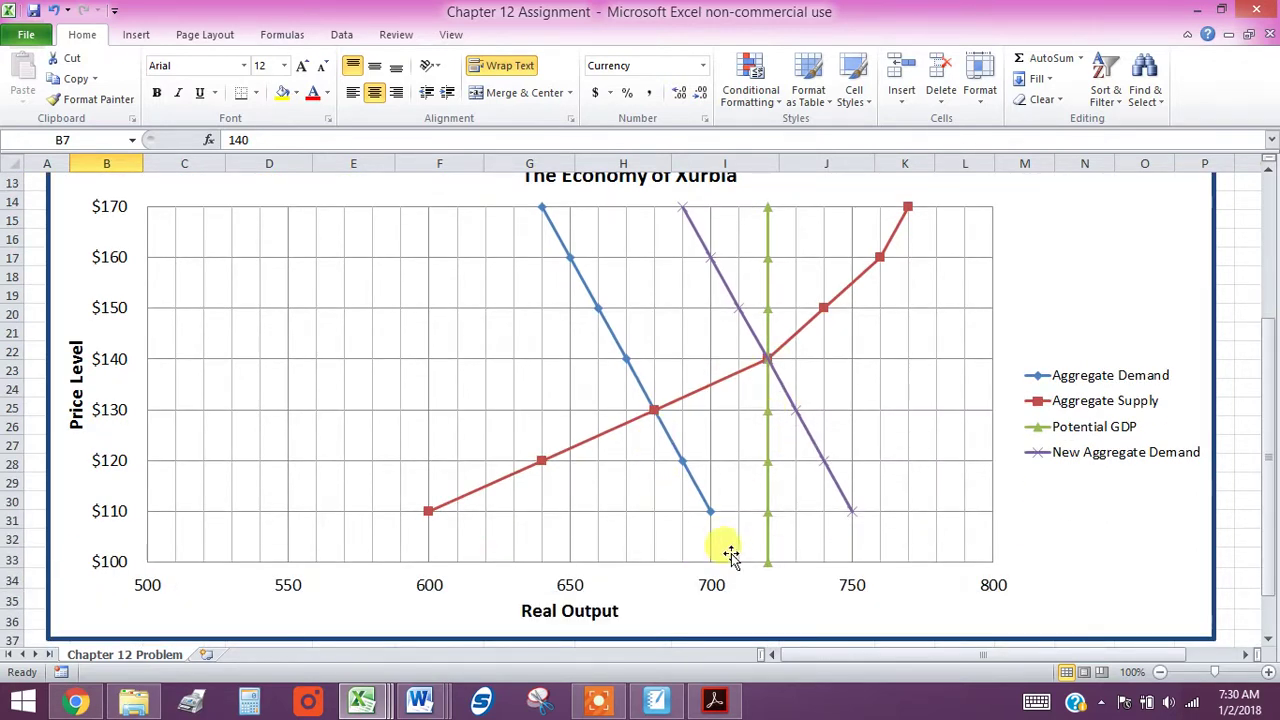
{"action": "scroll", "coordinate": [762, 406], "scroll_direction": "up", "scroll_amount": 1}
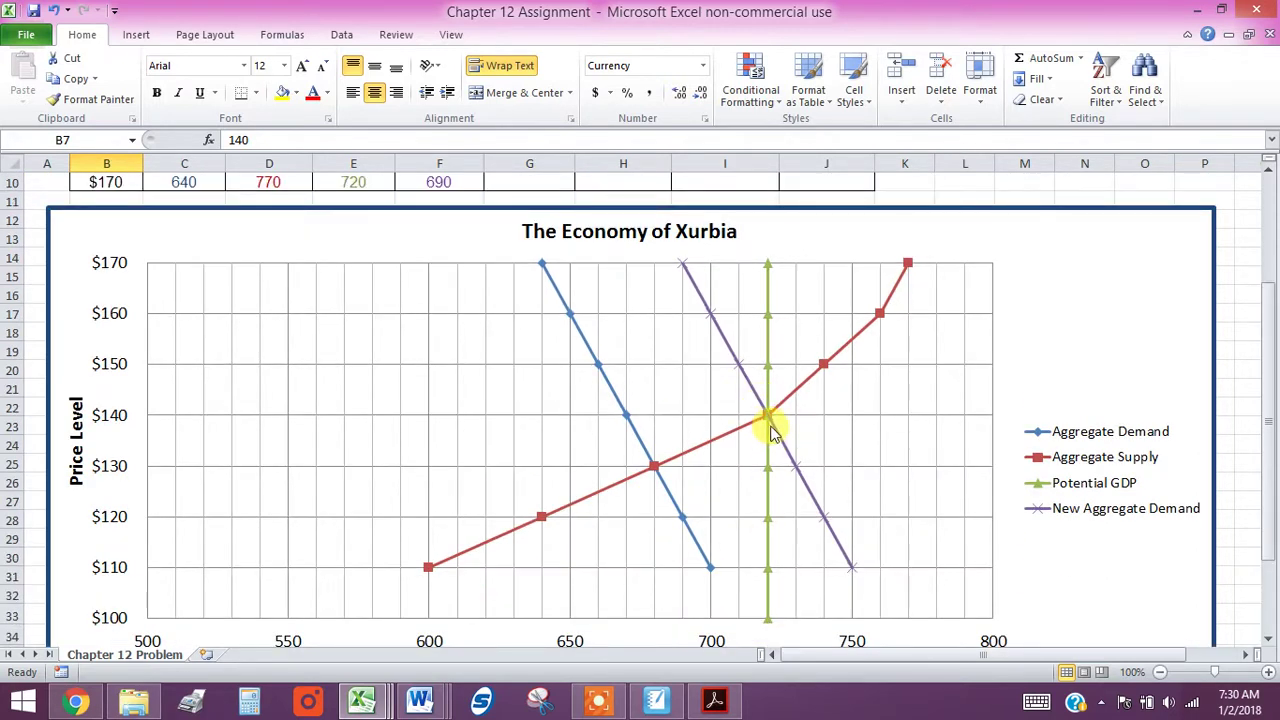
{"action": "mouse_move", "coordinate": [770, 422]}
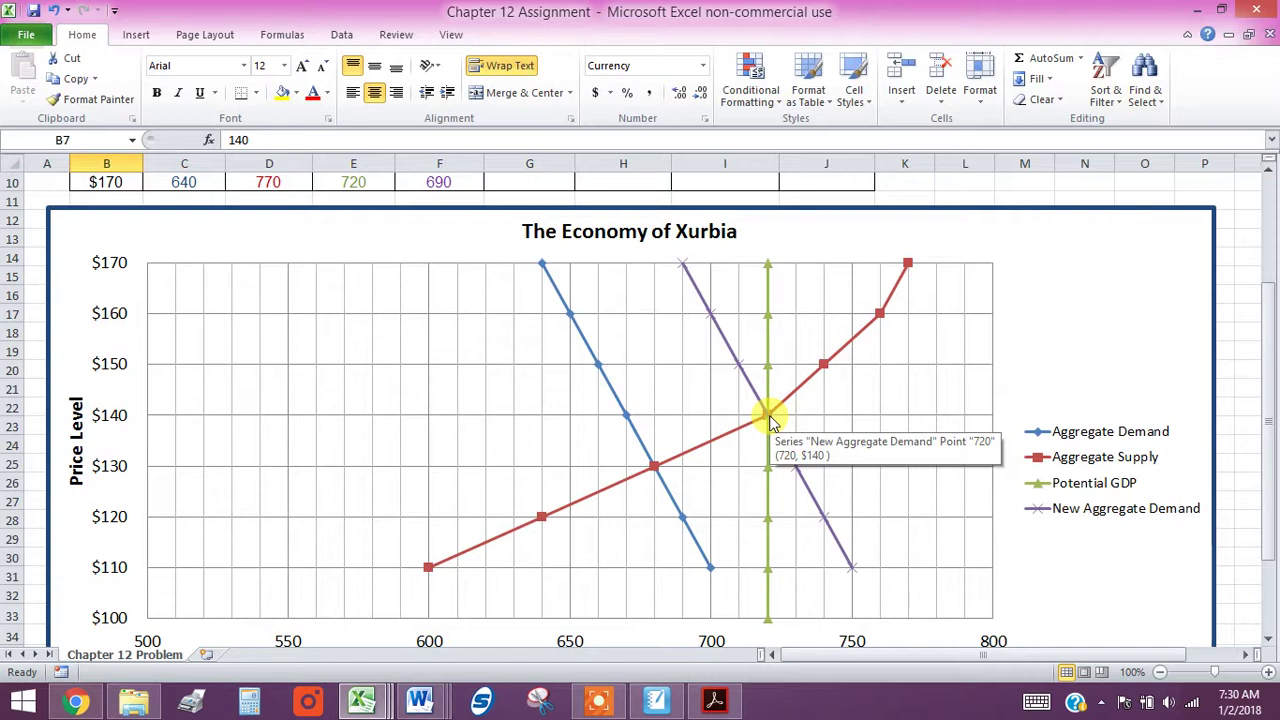
Read the answer to question 5 on the Answers sheet of the AD_AS Model workbook.
{"action": "mouse_move", "coordinate": [355, 708]}
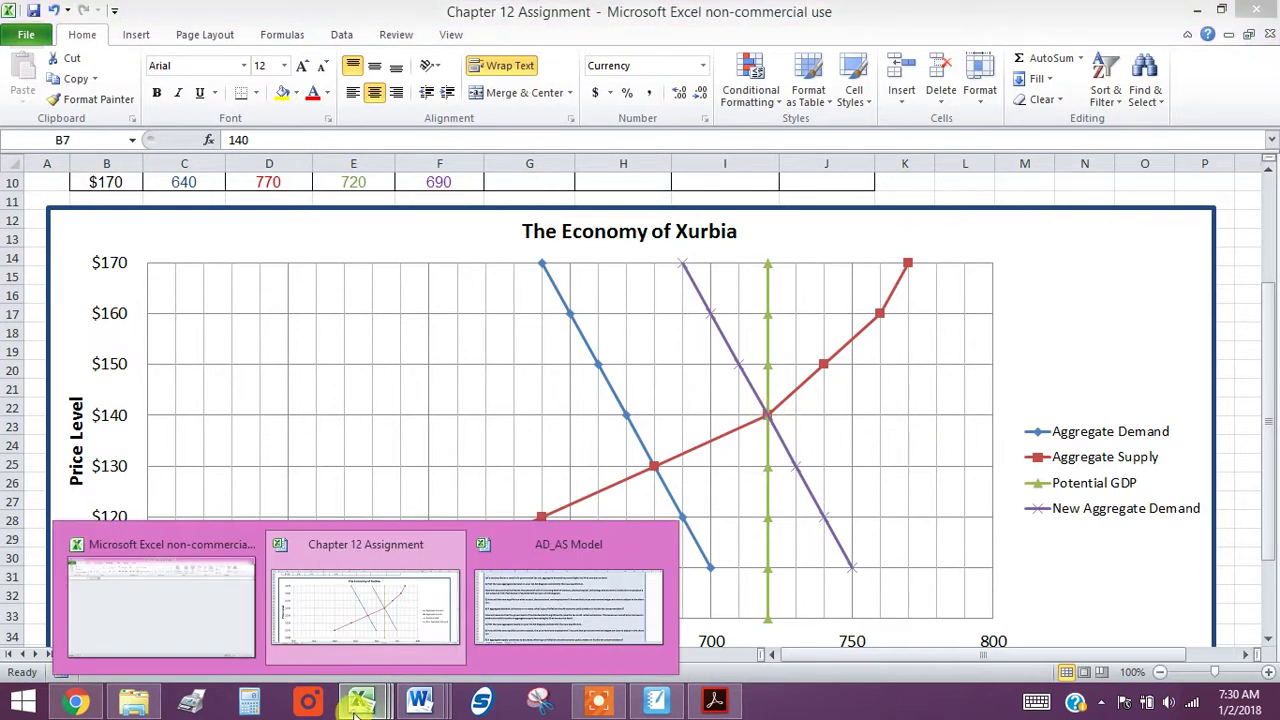
{"action": "left_click", "coordinate": [563, 588]}
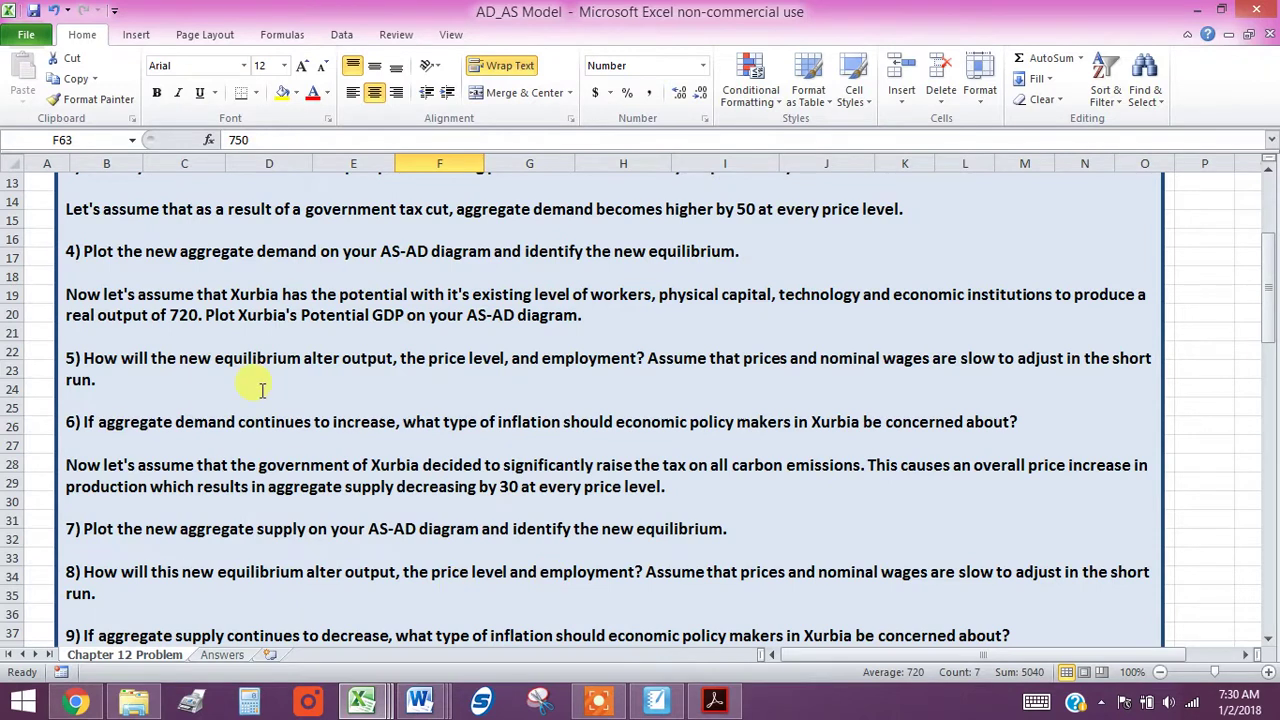
{"action": "left_click", "coordinate": [212, 658]}
{"action": "scroll", "coordinate": [208, 462], "scroll_direction": "down", "scroll_amount": 1}
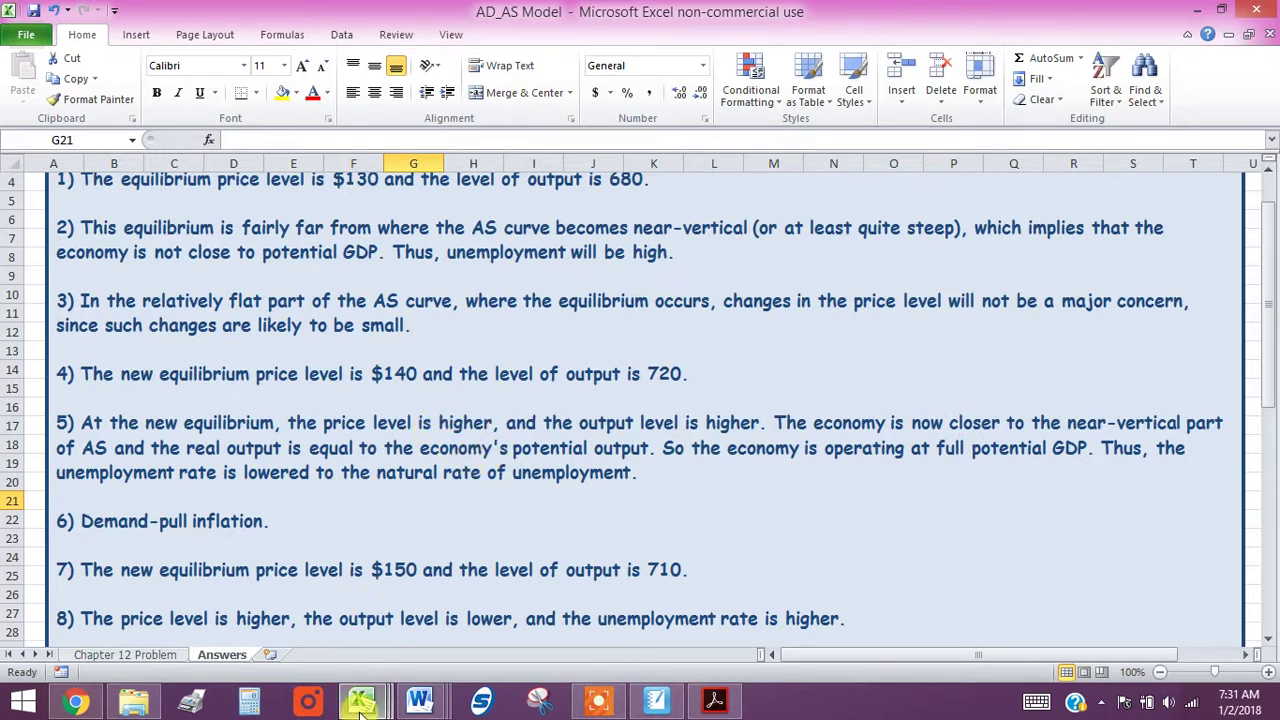
Check the new equilibrium against Potential GDP on the Chapter 12 Assignment chart, and read question 6 on AD_AS Model's Chapter 12 Problem sheet.
{"action": "mouse_move", "coordinate": [362, 700]}
{"action": "left_click", "coordinate": [373, 637]}
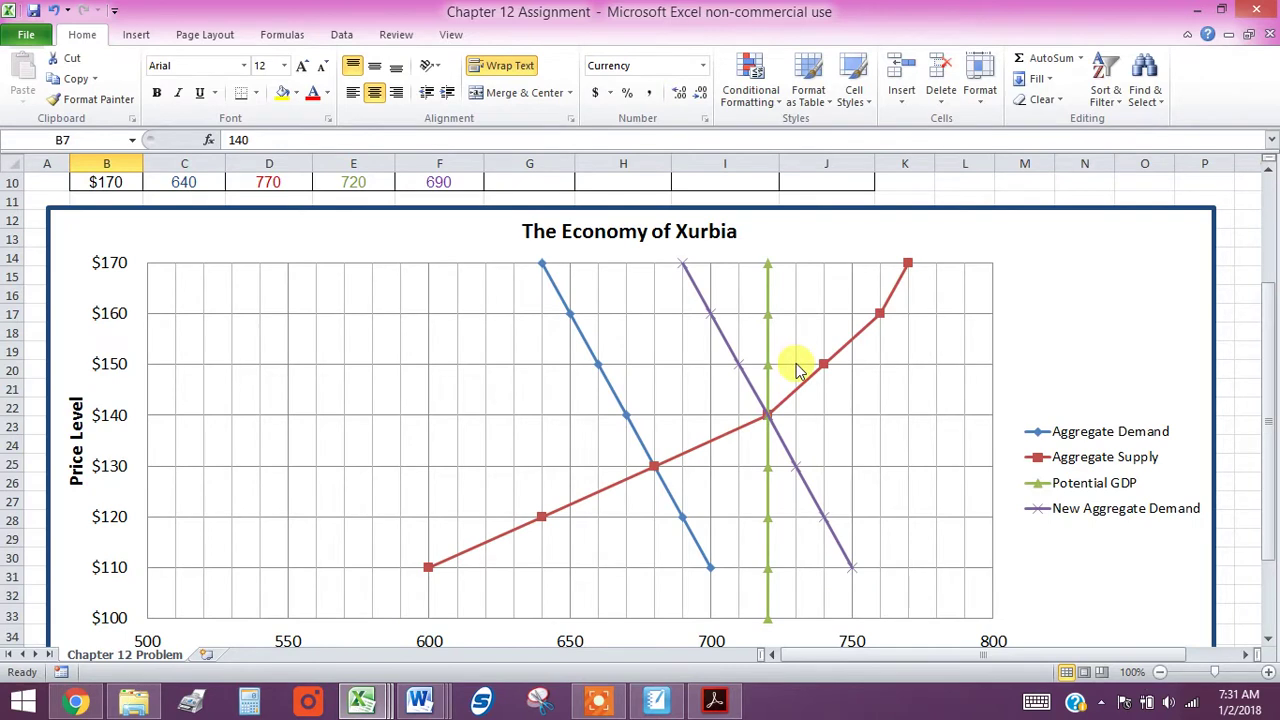
{"action": "mouse_move", "coordinate": [770, 415]}
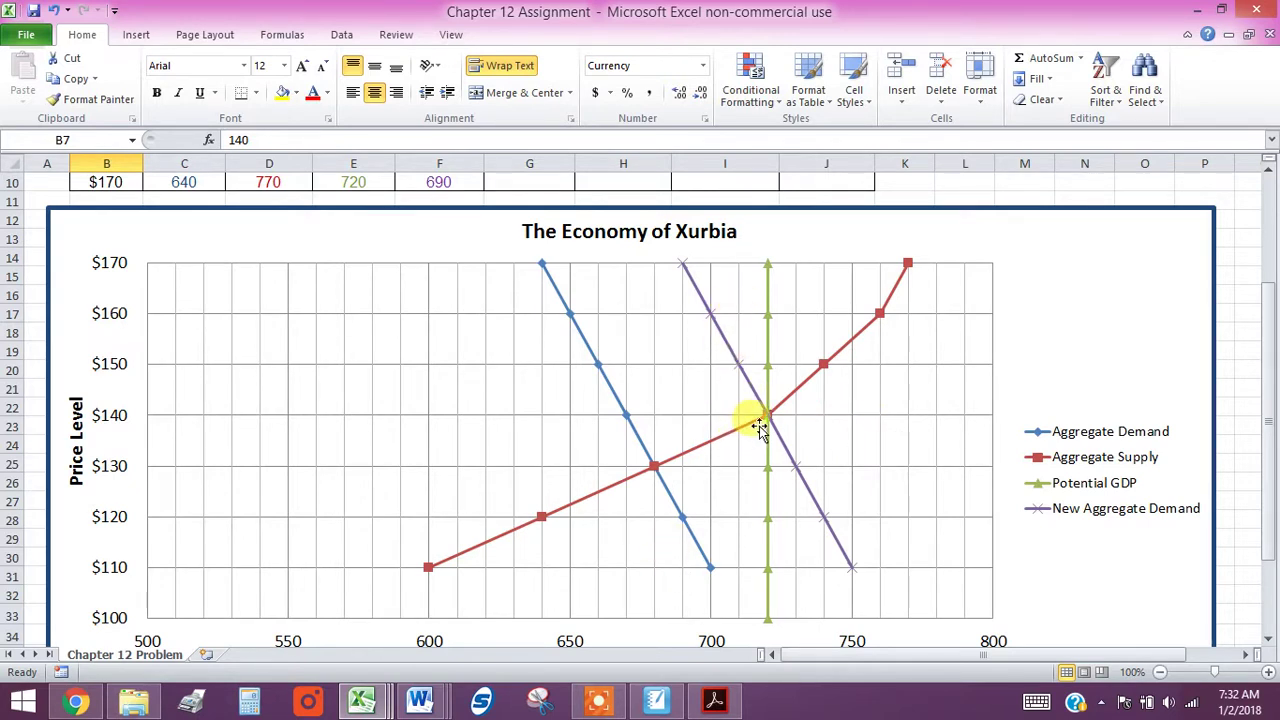
{"action": "mouse_move", "coordinate": [377, 705]}
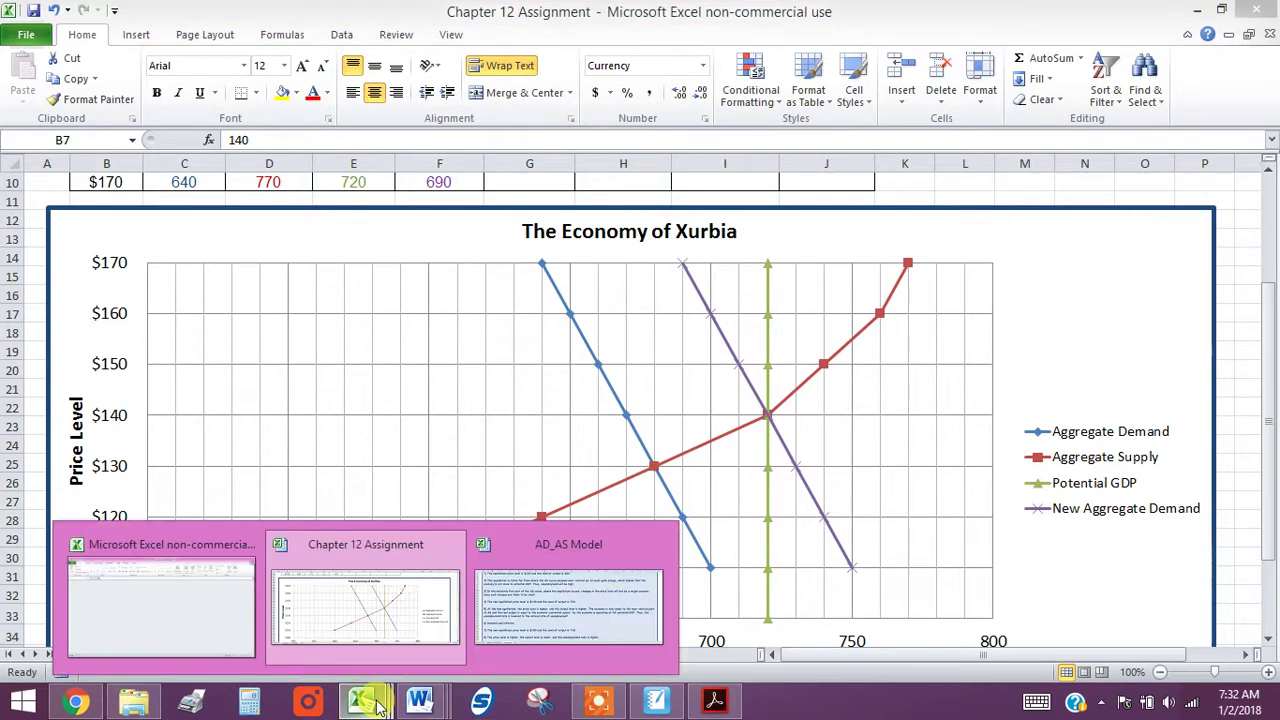
{"action": "left_click", "coordinate": [530, 630]}
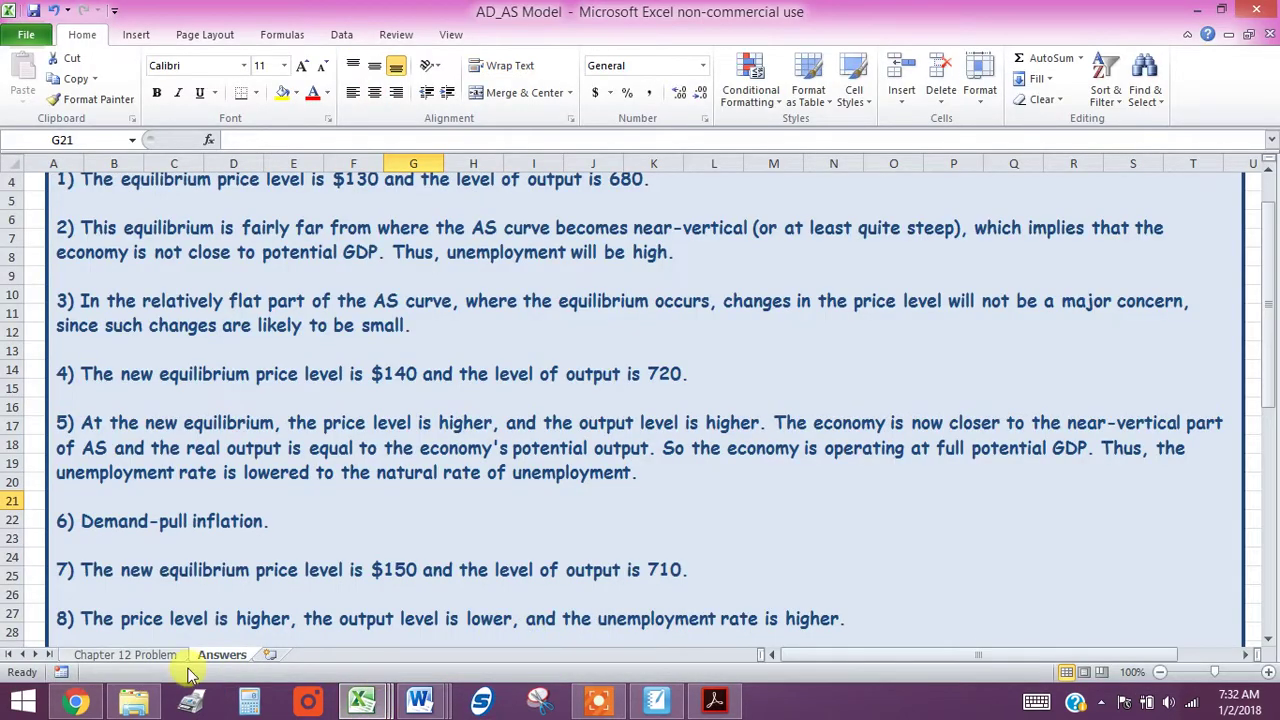
{"action": "left_click", "coordinate": [135, 655]}
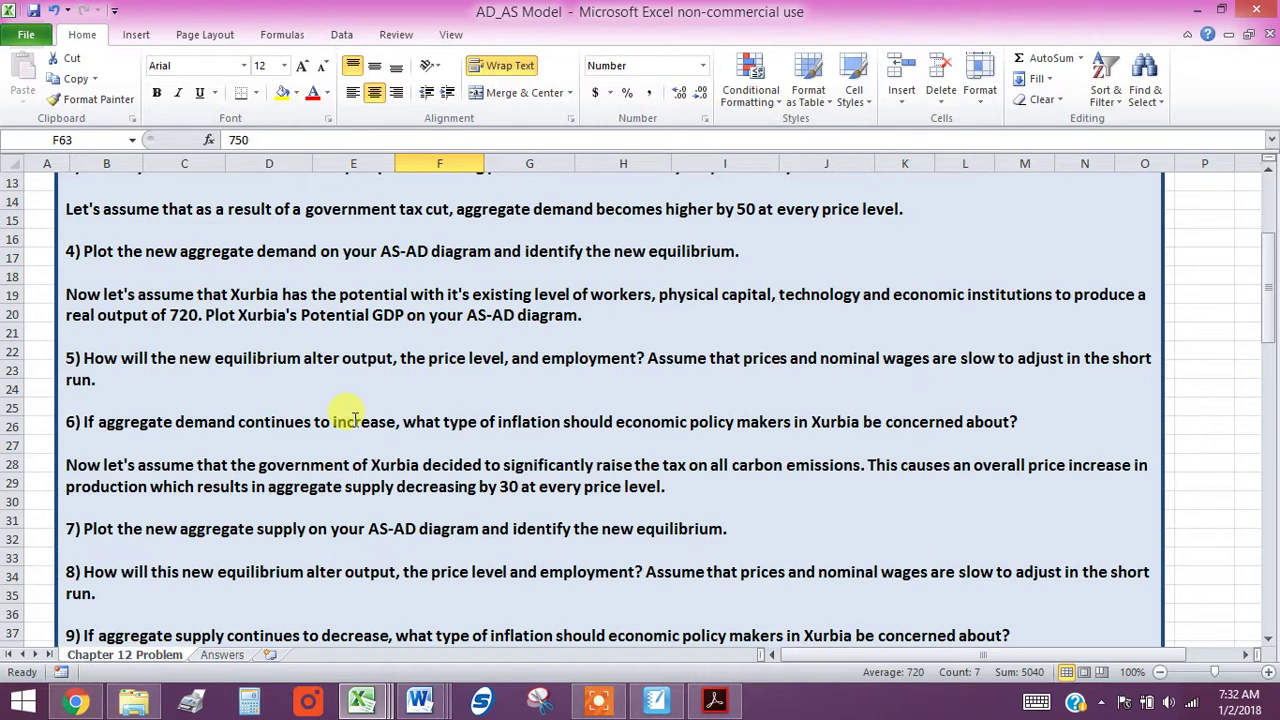
{"action": "scroll", "coordinate": [355, 418], "scroll_direction": "down", "scroll_amount": 1}
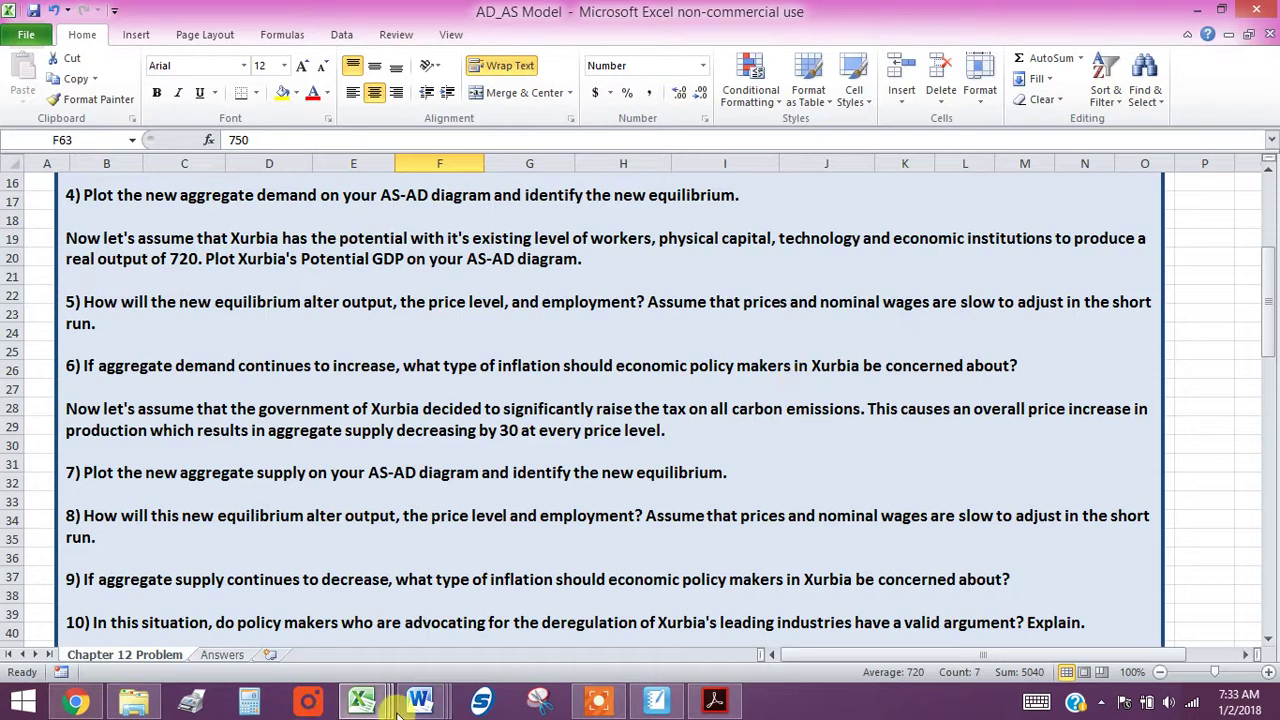
Examine the Aggregate Supply curve beyond Potential GDP in the Chapter 12 Assignment chart, and read the carbon-tax scenario in AD_AS Model.
{"action": "mouse_move", "coordinate": [368, 708]}
{"action": "left_click", "coordinate": [386, 630]}
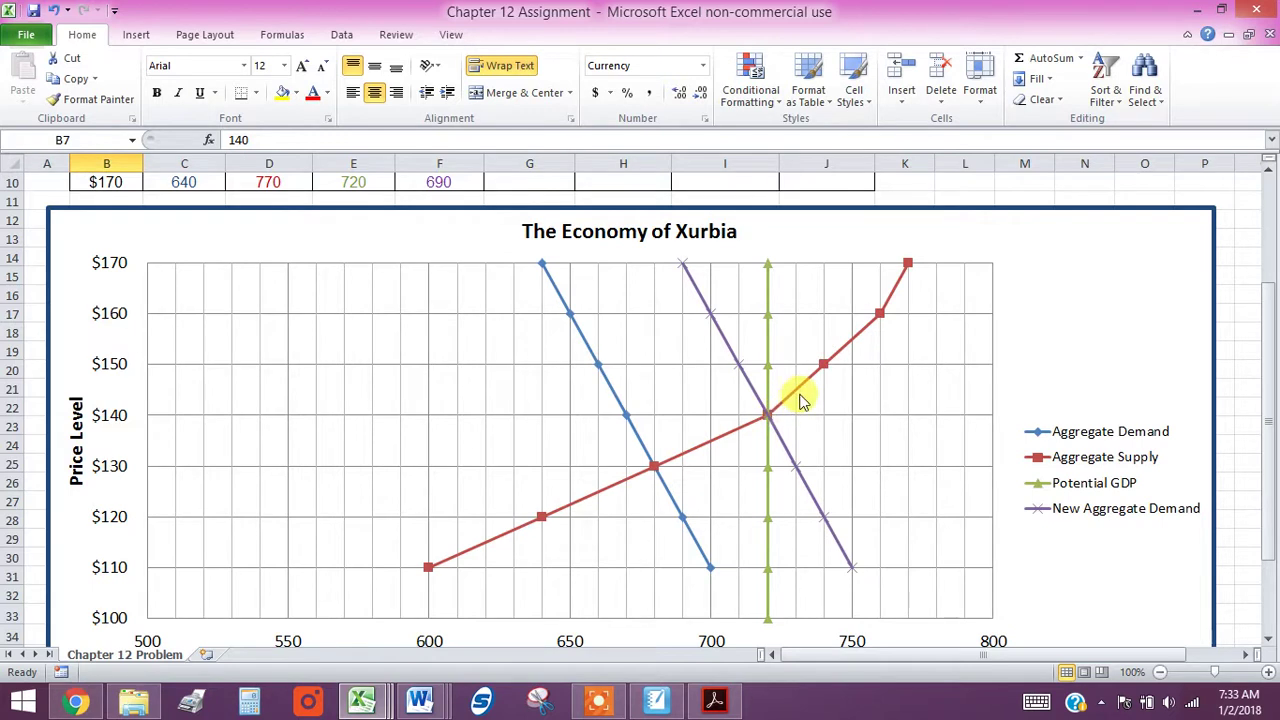
{"action": "mouse_move", "coordinate": [826, 370]}
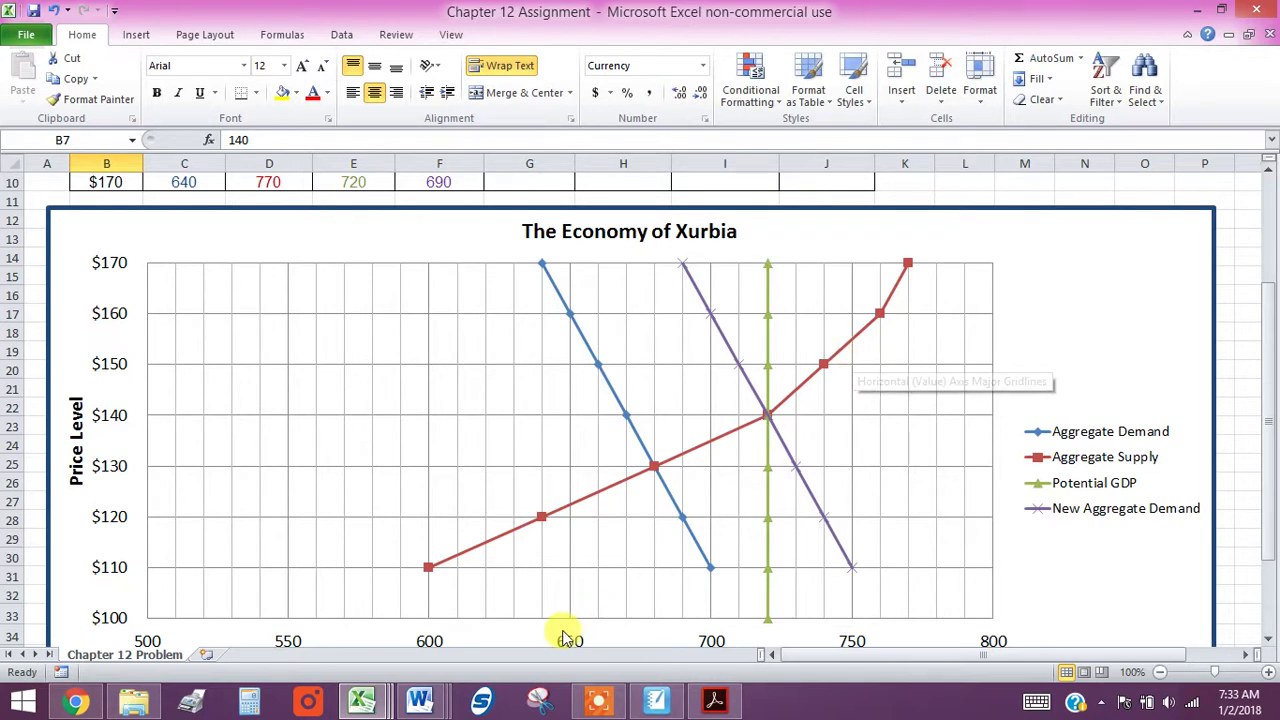
{"action": "mouse_move", "coordinate": [368, 705]}
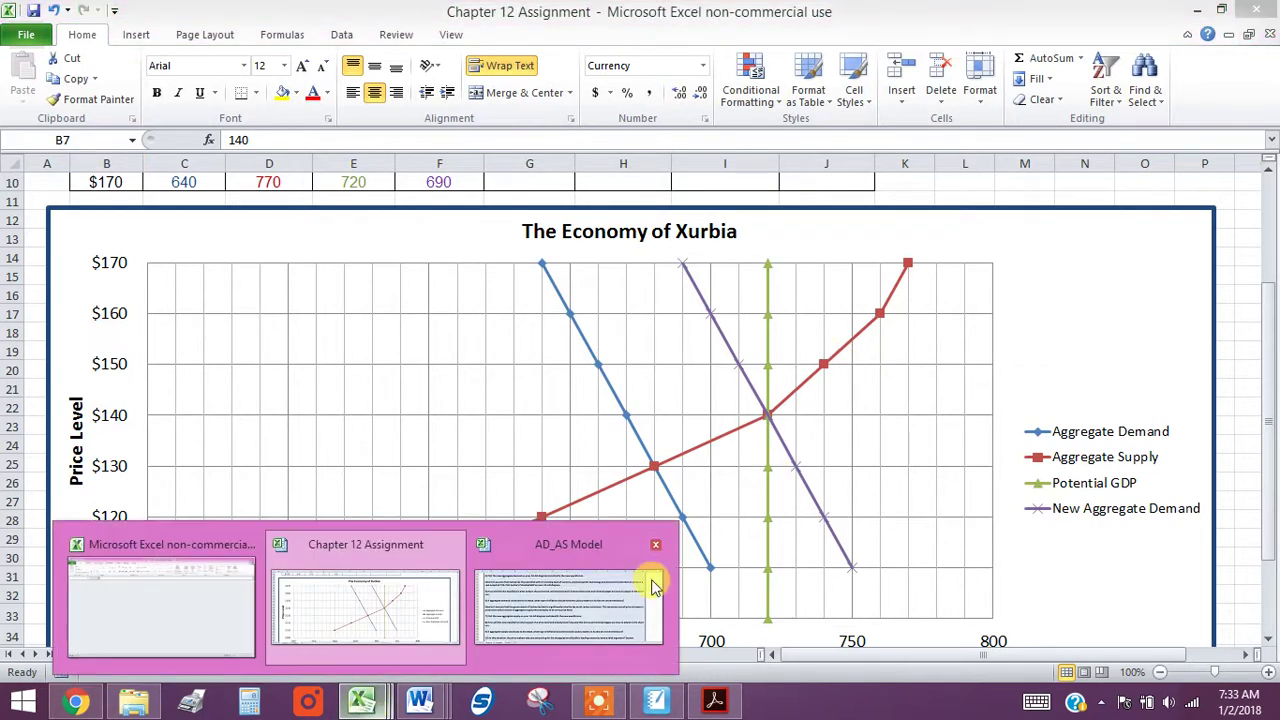
{"action": "left_click", "coordinate": [540, 606]}
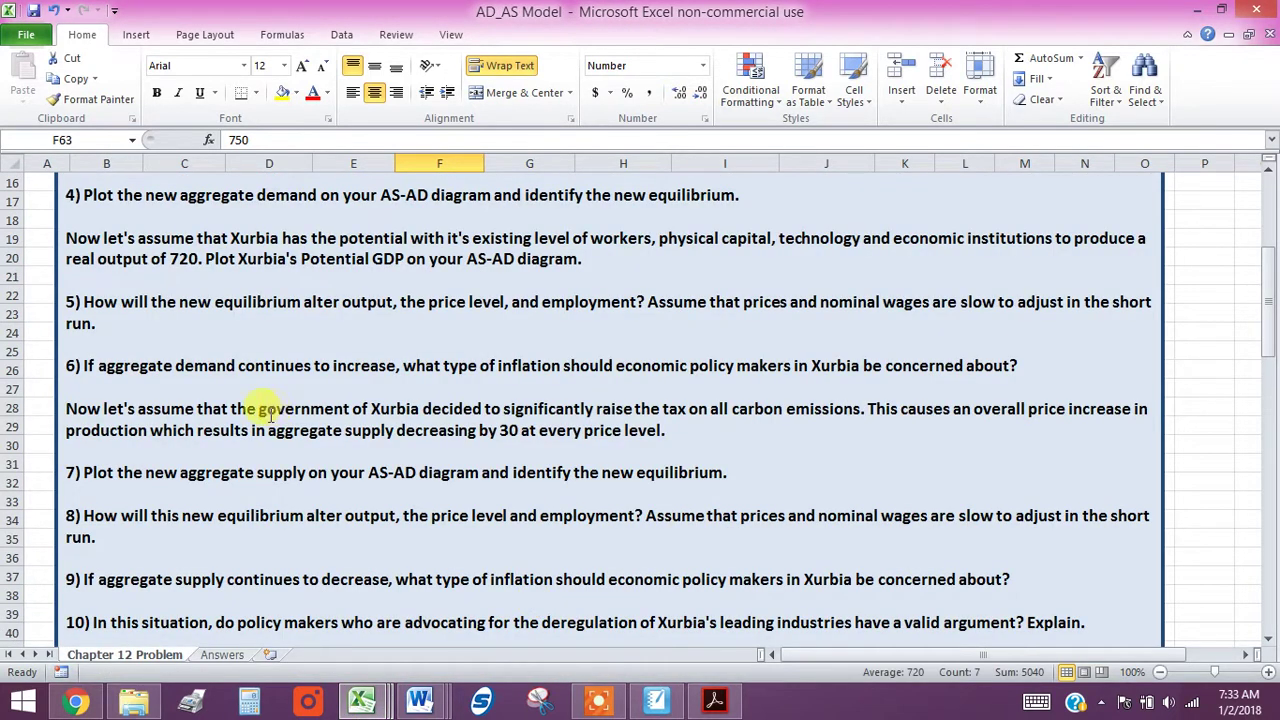
{"action": "scroll", "coordinate": [258, 425], "scroll_direction": "down", "scroll_amount": 1}
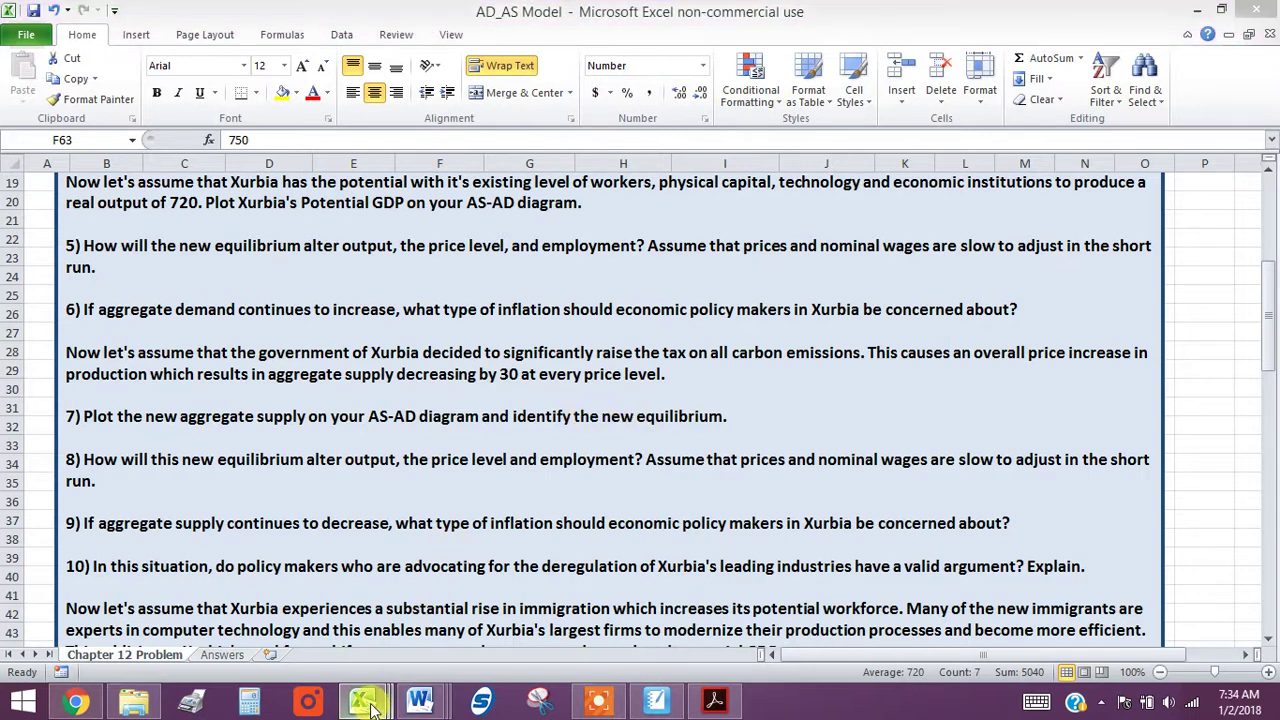
In the Chapter 12 Assignment workbook, enter 570 as the New Aggregate Supply at the $110 price level.
{"action": "mouse_move", "coordinate": [372, 708]}
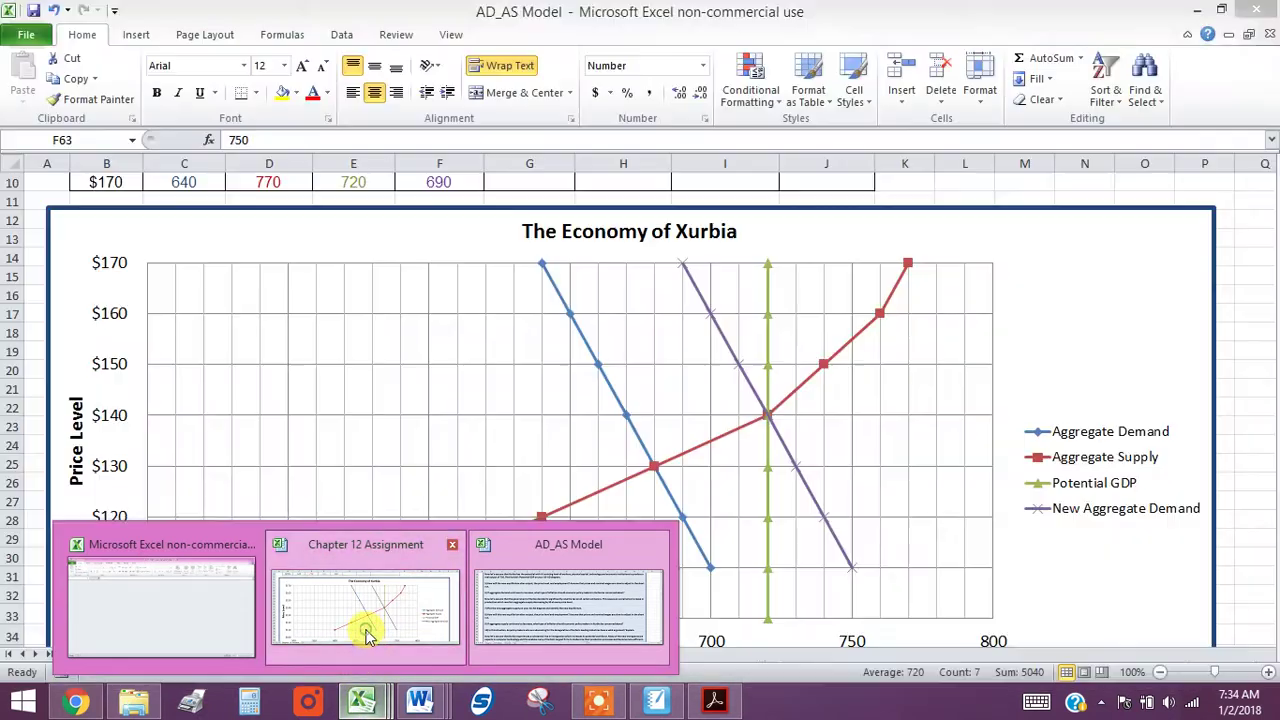
{"action": "left_click", "coordinate": [365, 626]}
{"action": "scroll", "coordinate": [571, 529], "scroll_direction": "up", "scroll_amount": 3}
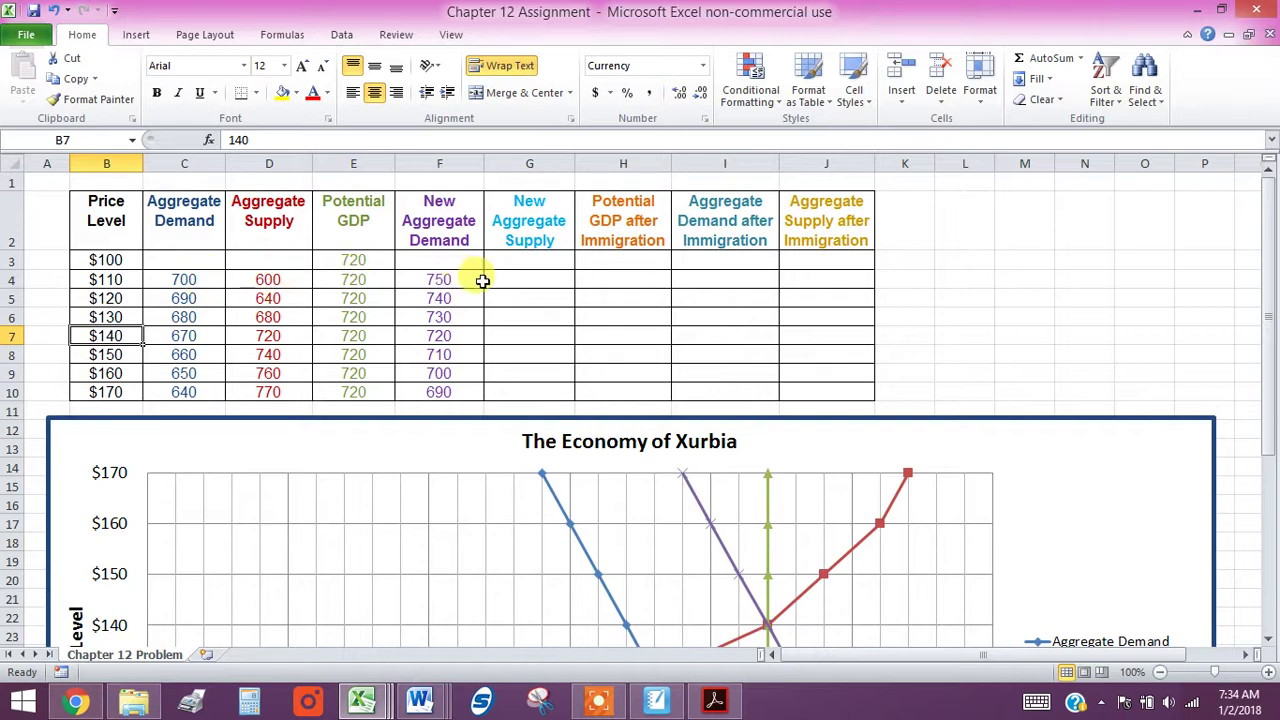
{"action": "left_click", "coordinate": [526, 281]}
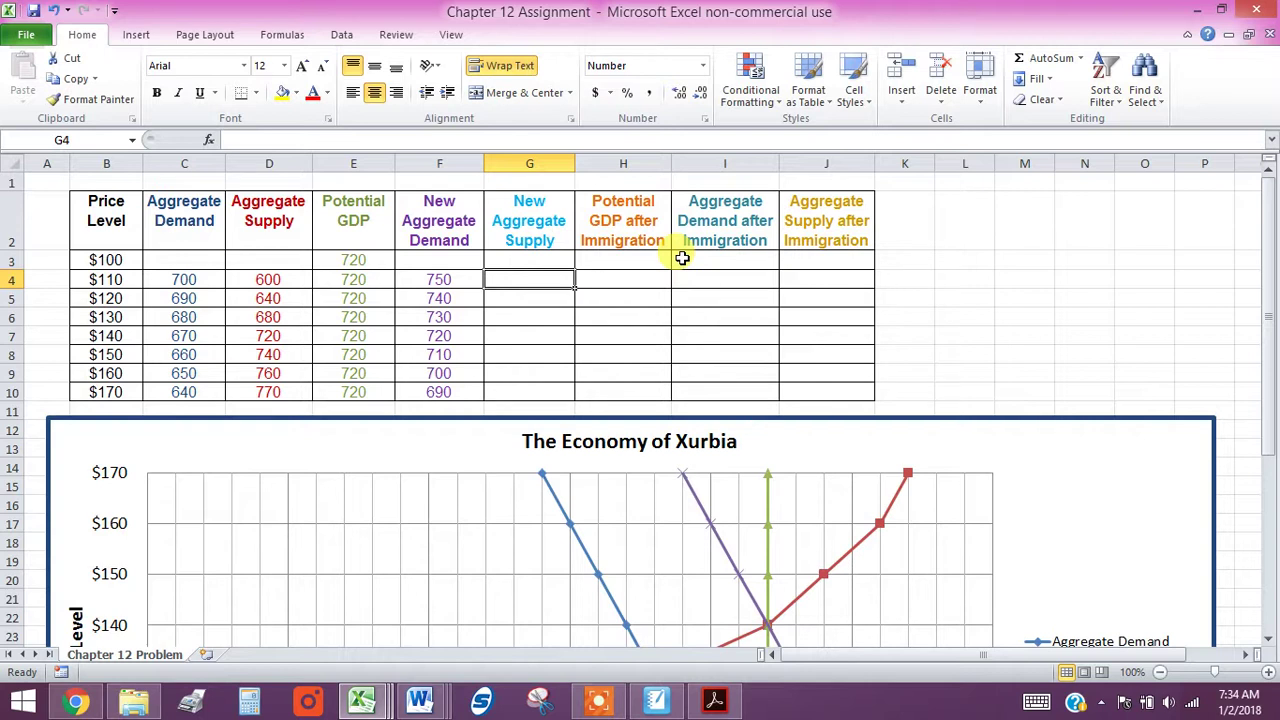
{"action": "type", "text": "570"}
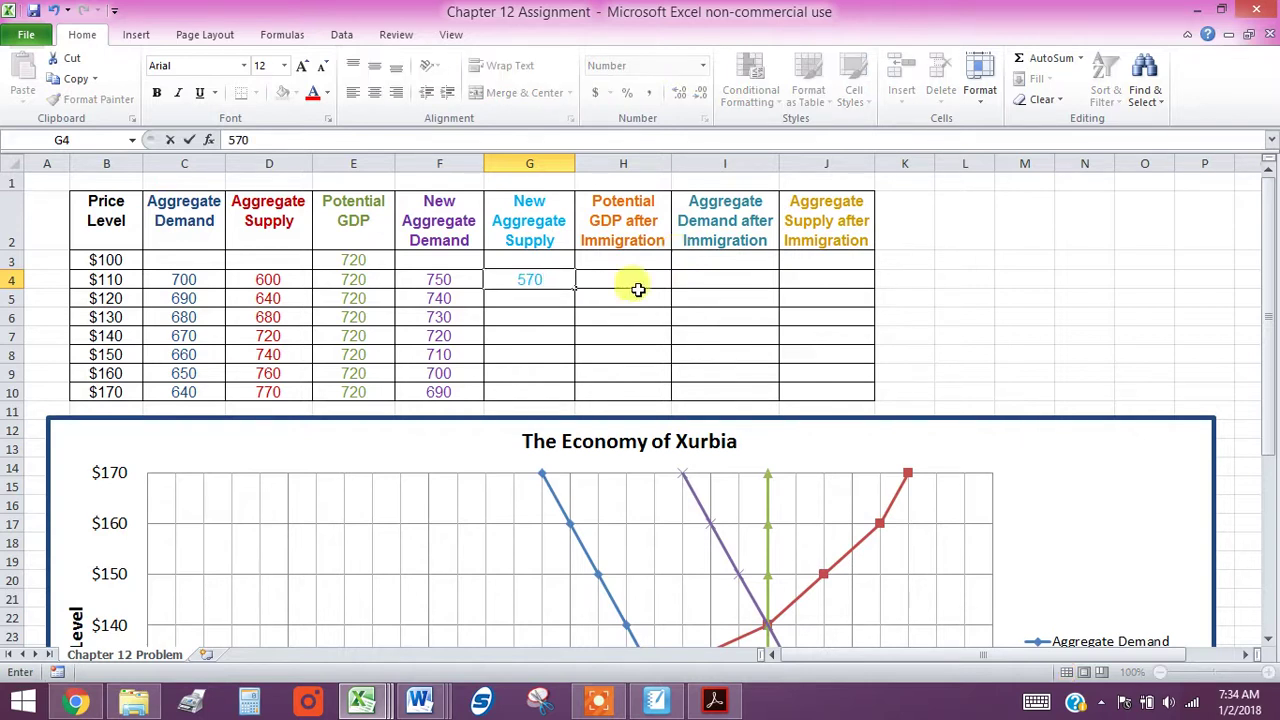
{"action": "left_click", "coordinate": [548, 335]}
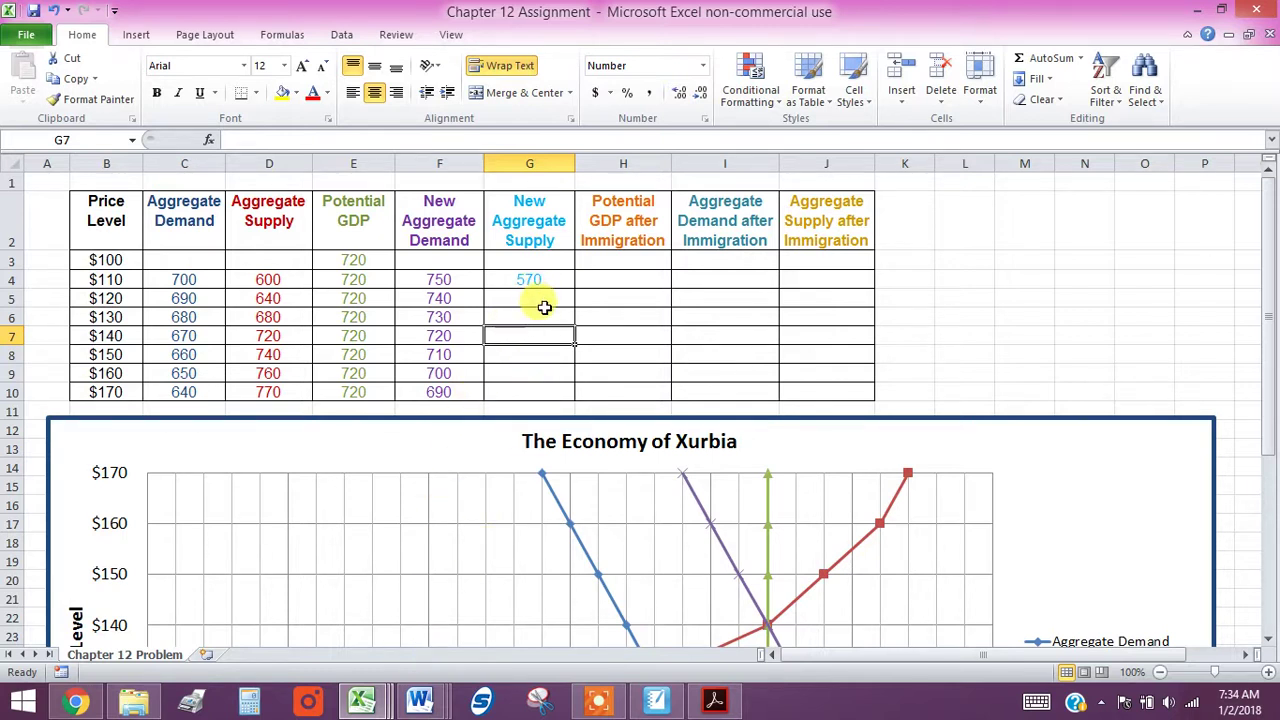
Copy the New Aggregate Supply values for price levels $110 to $170 (G63:G69) from the AD_AS Model table.
{"action": "left_click", "coordinate": [362, 705]}
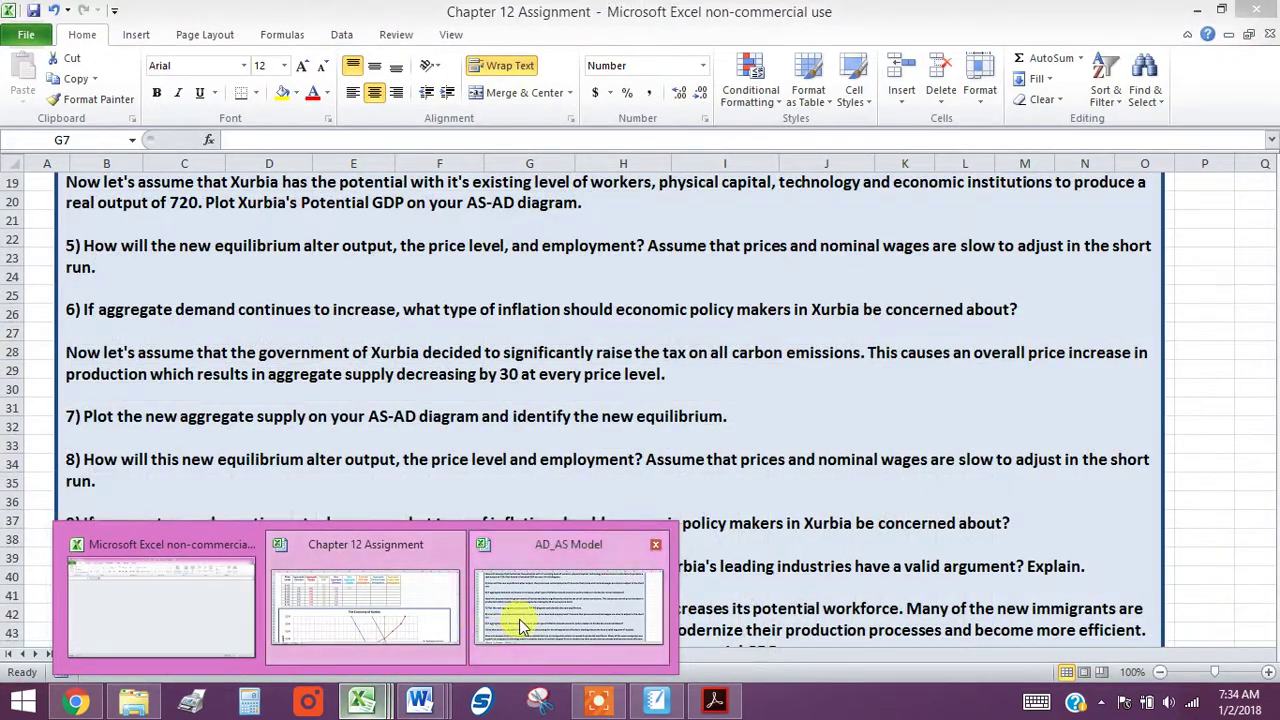
{"action": "left_click", "coordinate": [519, 625]}
{"action": "scroll", "coordinate": [487, 460], "scroll_direction": "down", "scroll_amount": 13}
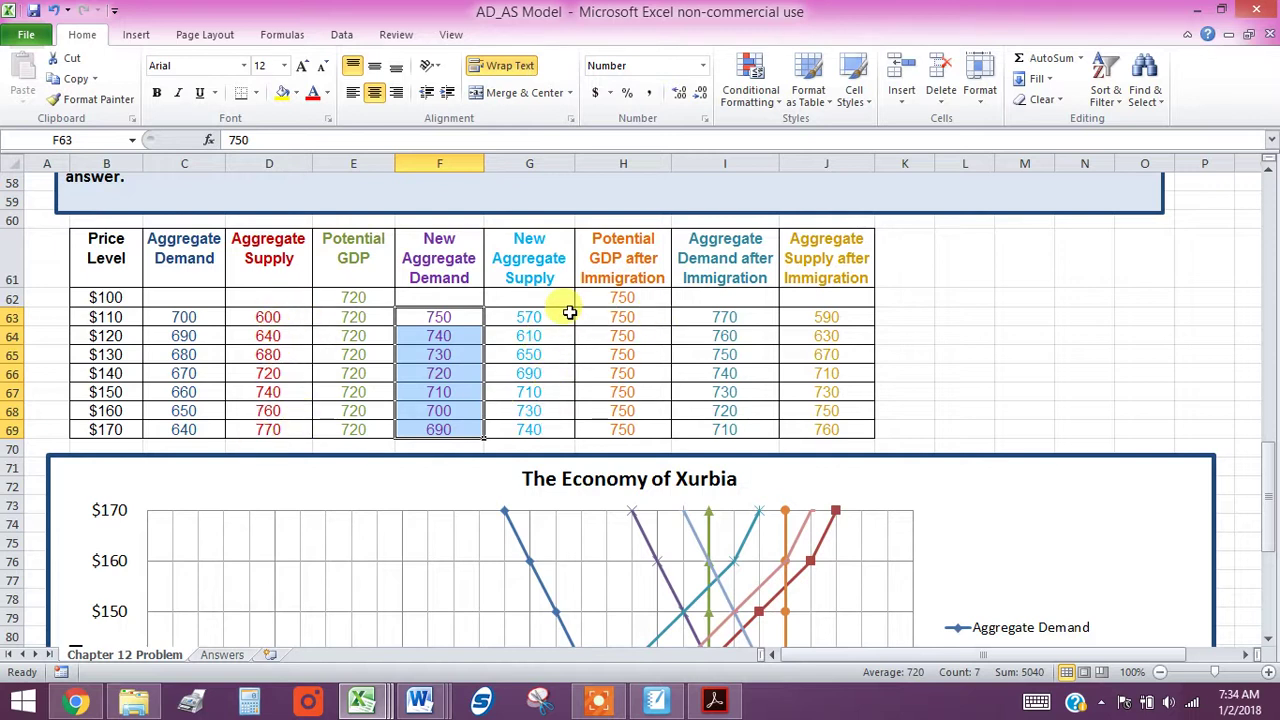
{"action": "left_click_drag", "start_coordinate": [560, 316], "coordinate": [563, 428]}
{"action": "key", "text": "ctrl+c"}
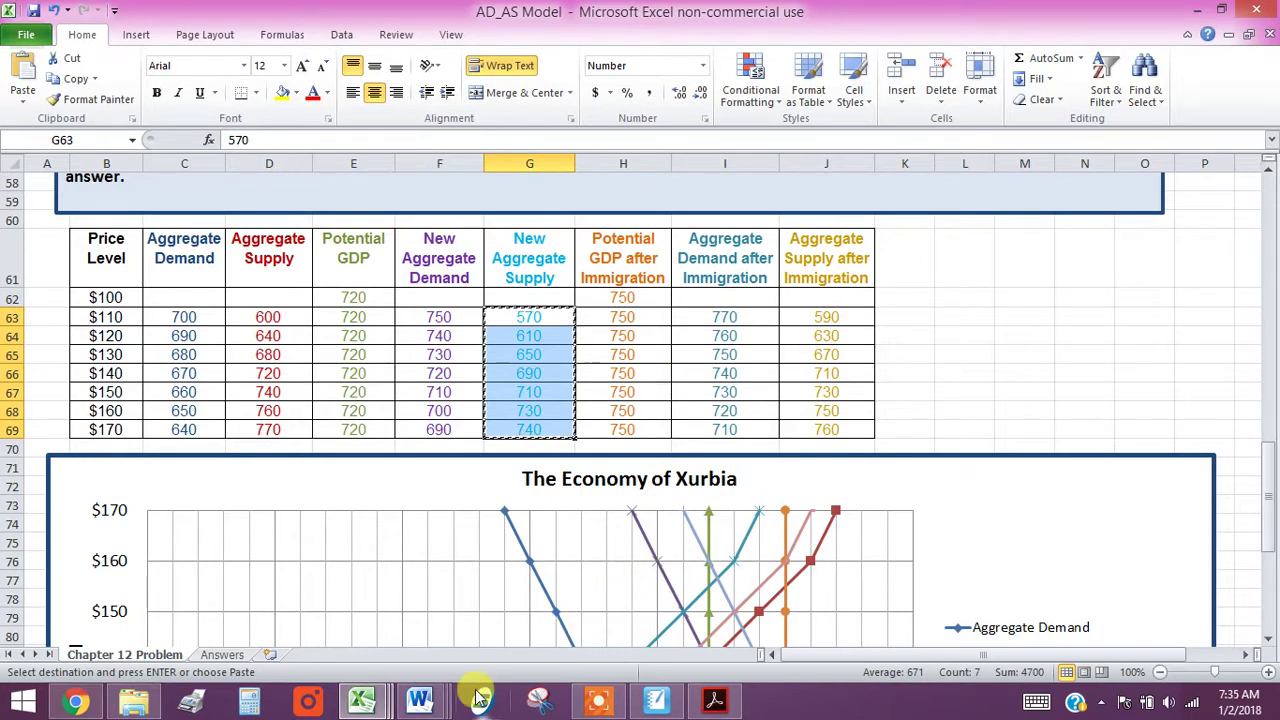
{"action": "left_click", "coordinate": [378, 707]}
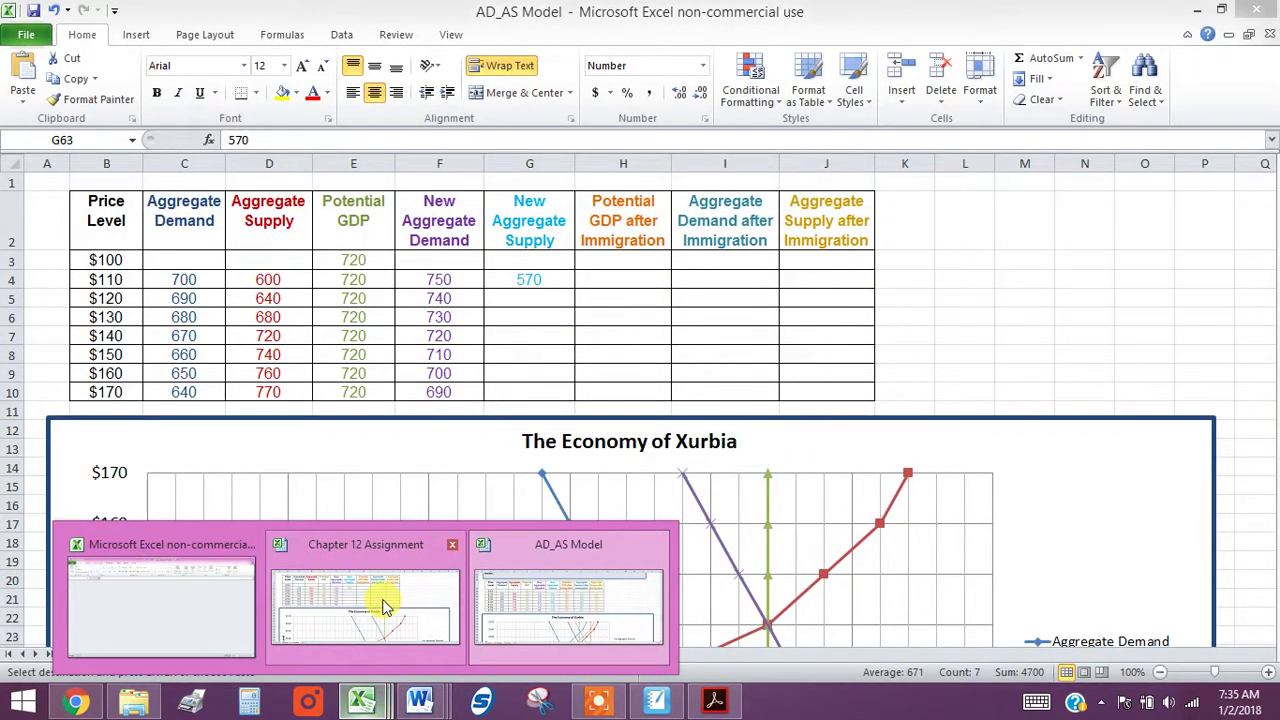
{"action": "left_click", "coordinate": [385, 605]}
{"action": "left_click", "coordinate": [524, 281]}
{"action": "left_click_drag", "start_coordinate": [524, 281], "coordinate": [529, 385]}
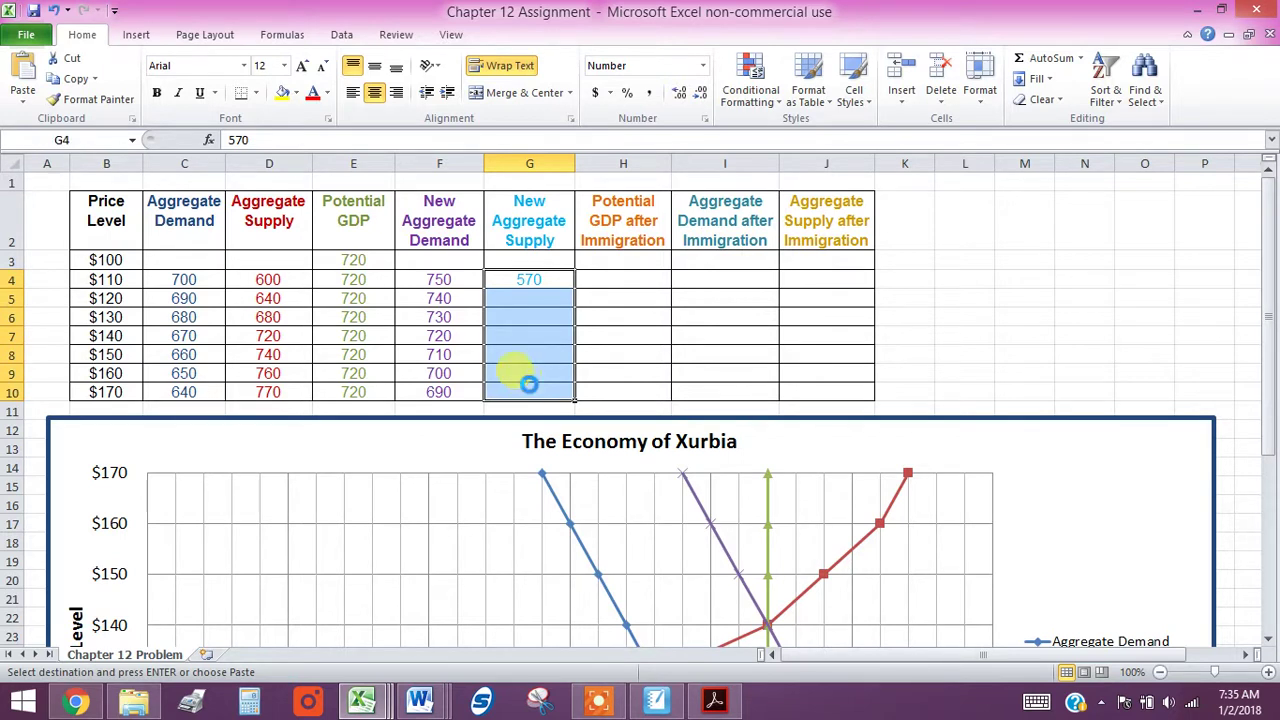
{"action": "key", "text": "ctrl+c"}
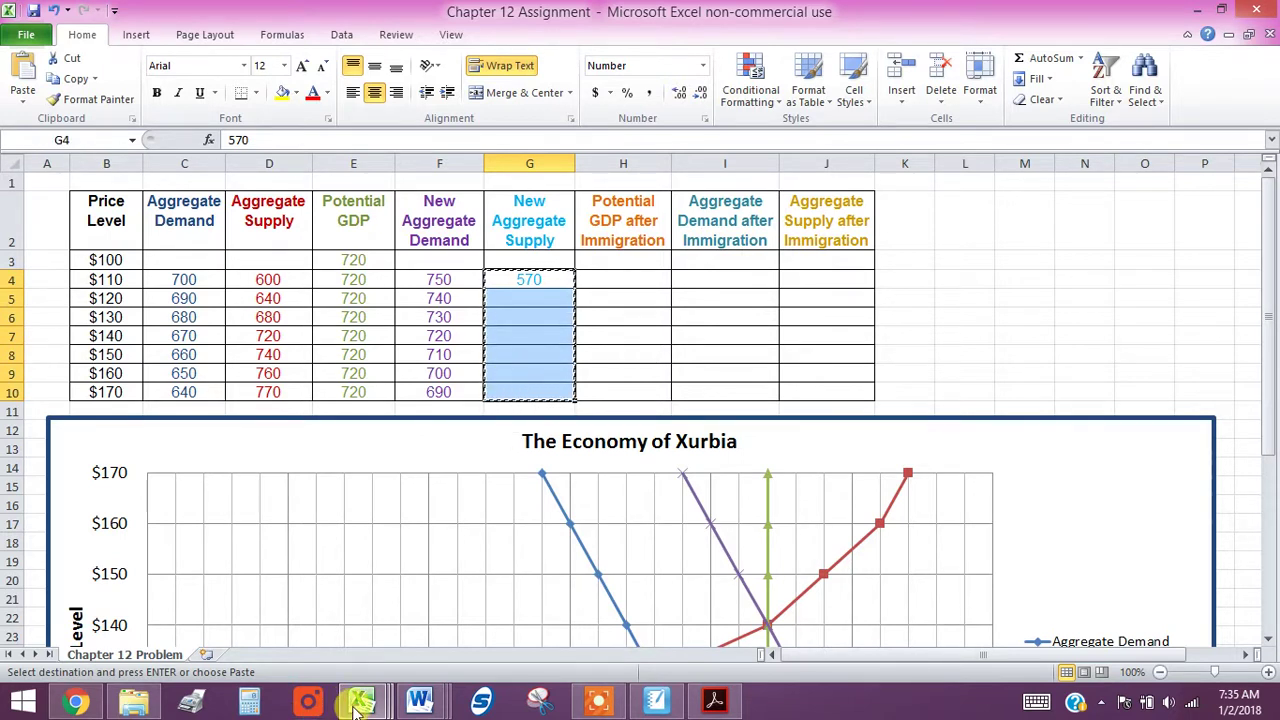
{"action": "mouse_move", "coordinate": [362, 708]}
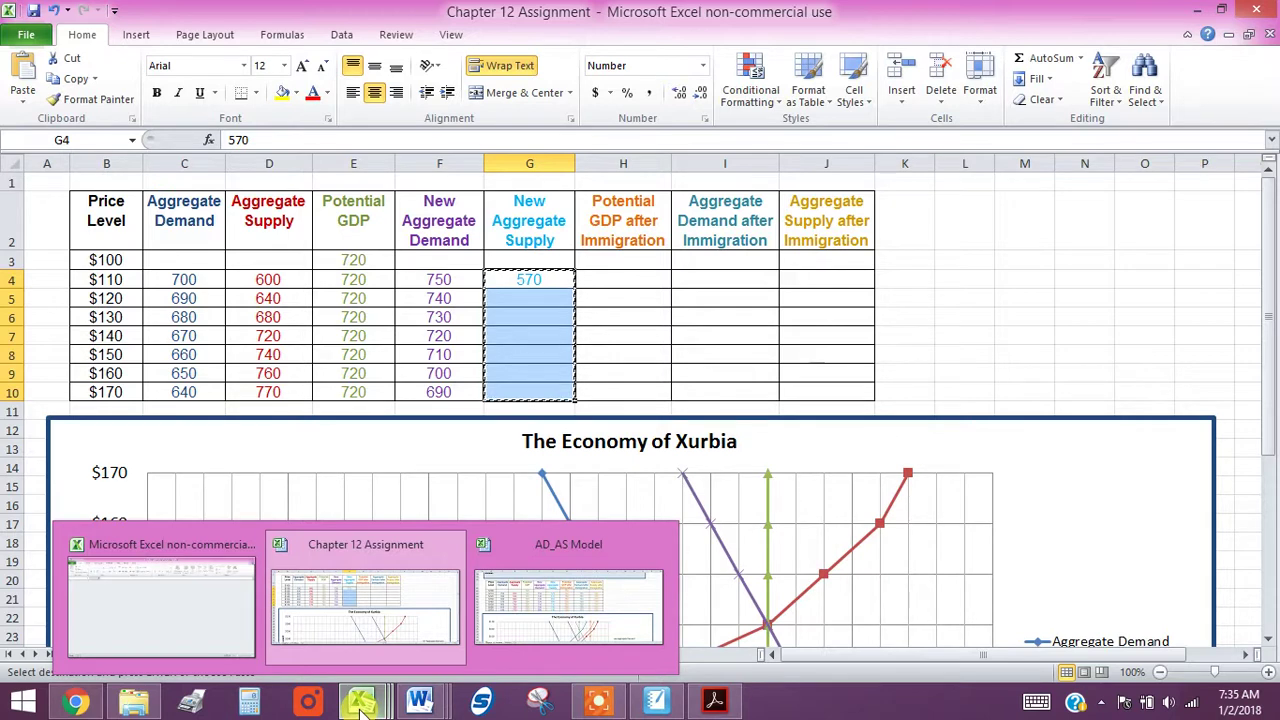
{"action": "key", "text": "ctrl+v"}
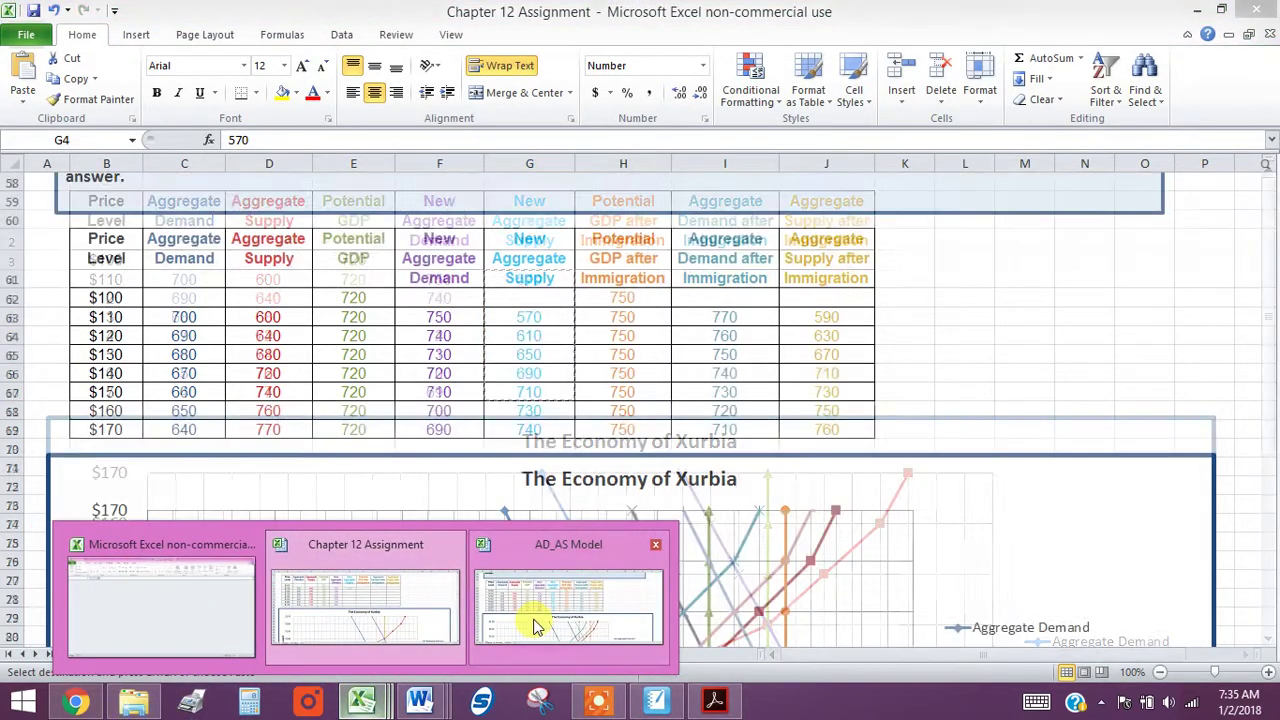
Copy the New Aggregate Supply values in G63:G69 of AD_AS Model and paste them into G4:G10 of the Chapter 12 Assignment workbook.
{"action": "left_click", "coordinate": [537, 660]}
{"action": "left_click_drag", "start_coordinate": [529, 317], "coordinate": [529, 430]}
{"action": "key", "text": "ctrl+c"}
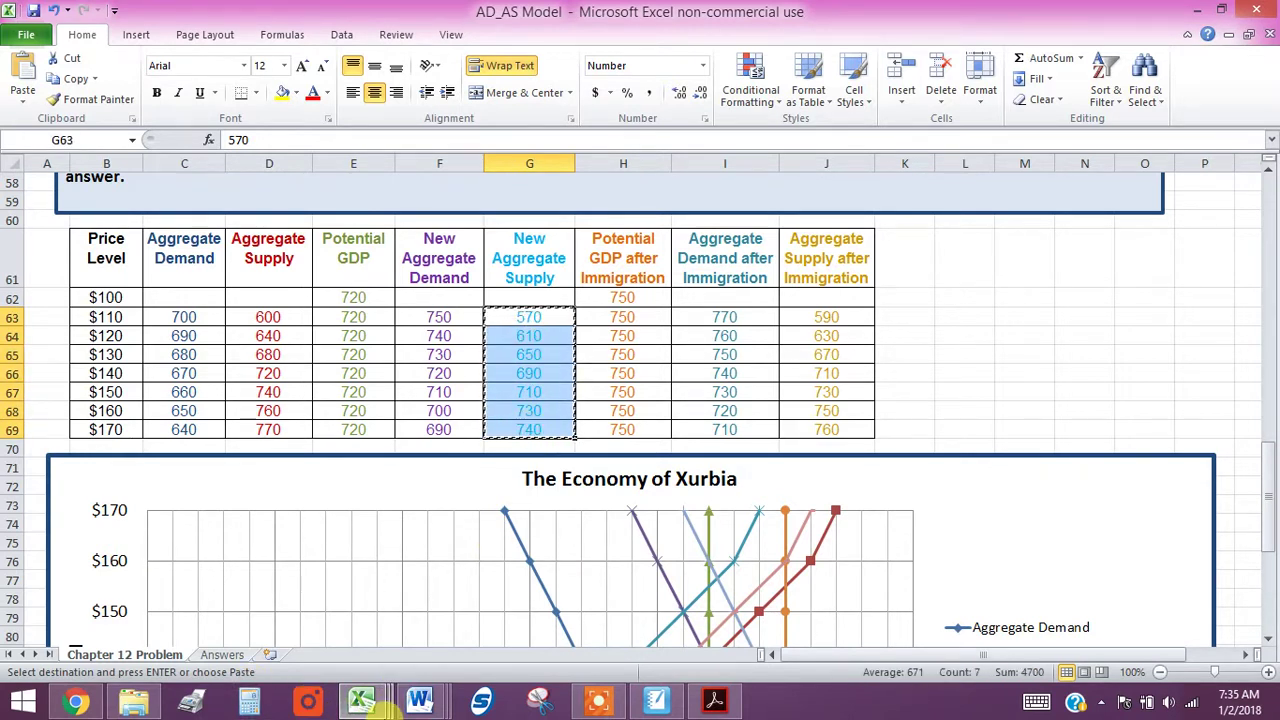
{"action": "left_click", "coordinate": [378, 708]}
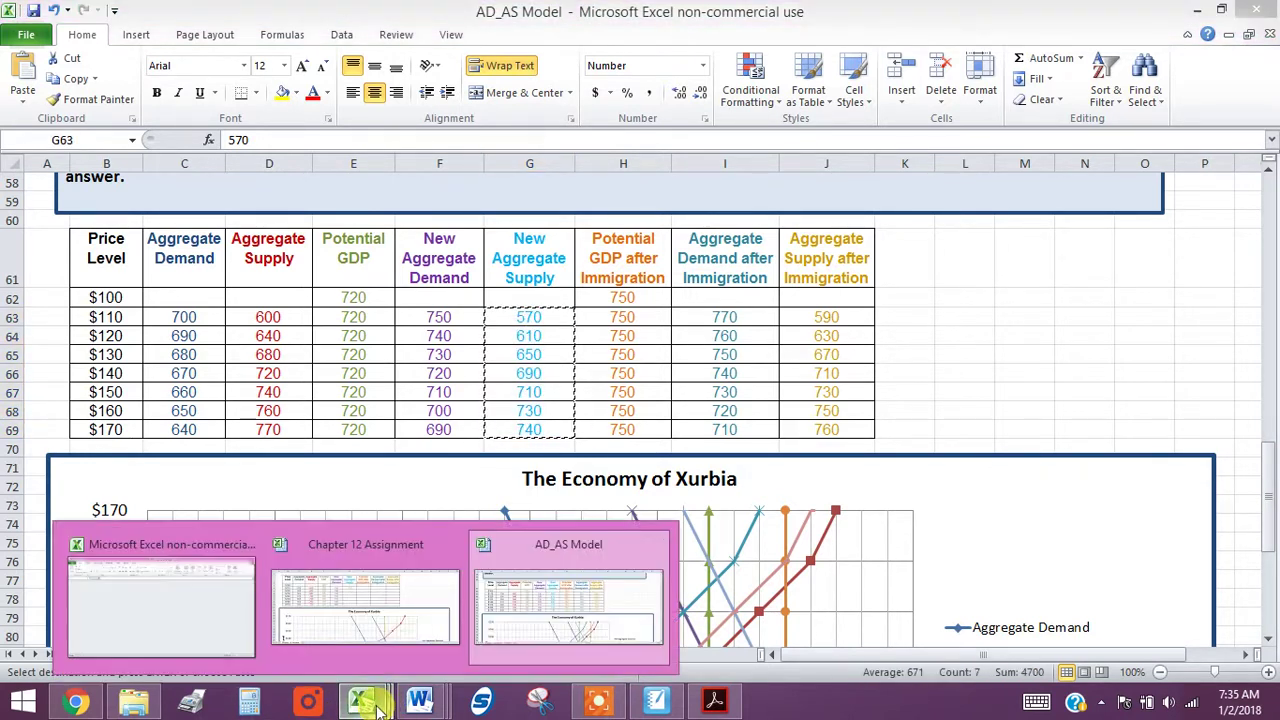
{"action": "left_click", "coordinate": [419, 606]}
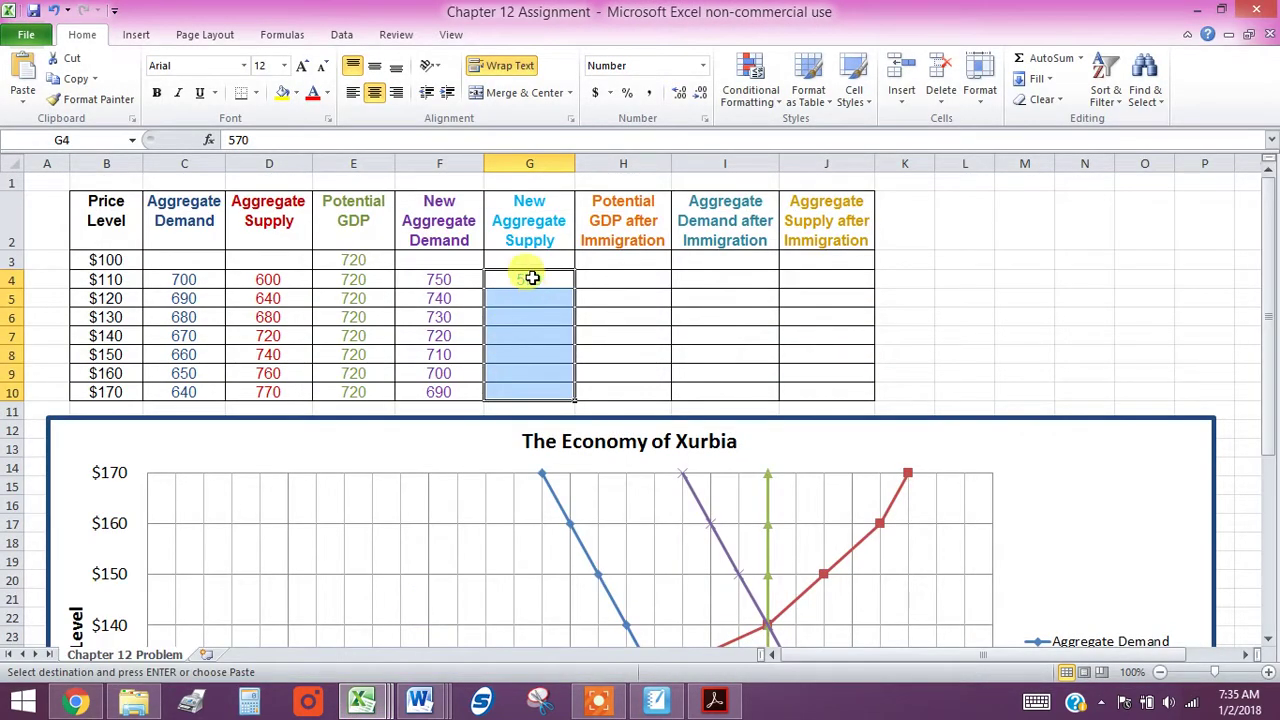
{"action": "left_click_drag", "start_coordinate": [530, 279], "coordinate": [540, 390]}
{"action": "key", "text": "ctrl+v"}
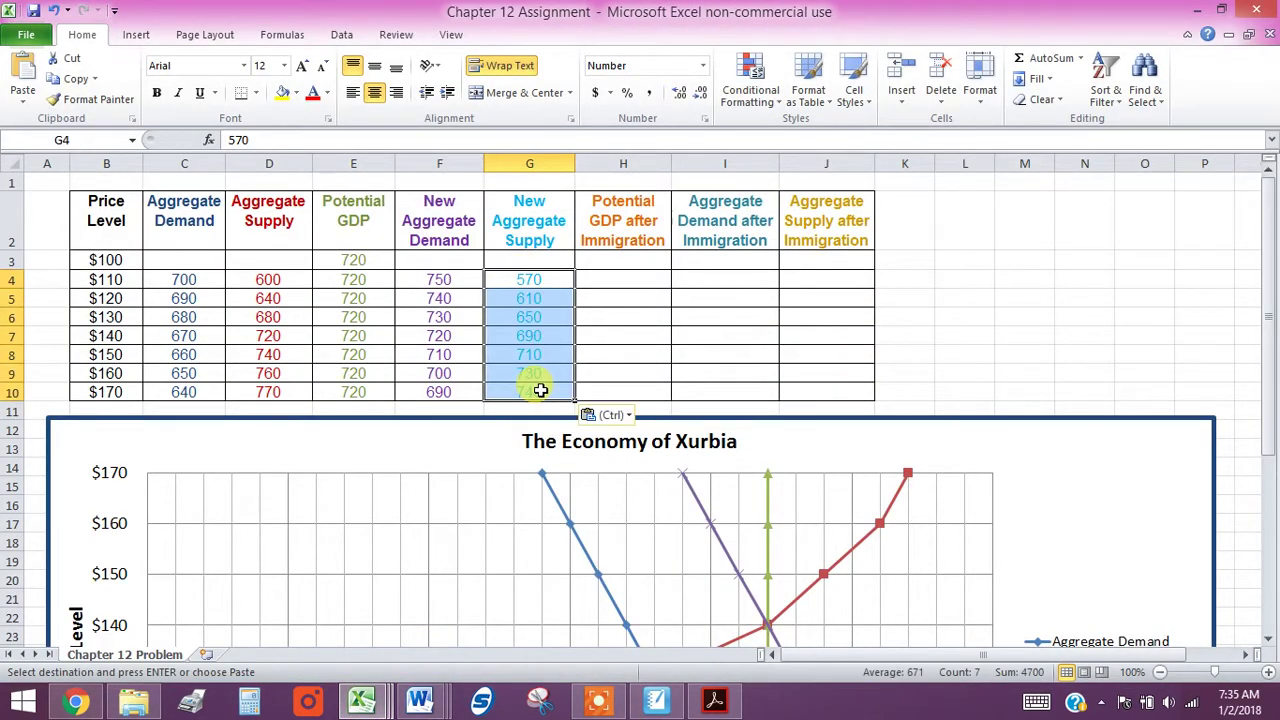
{"action": "left_click", "coordinate": [968, 353]}
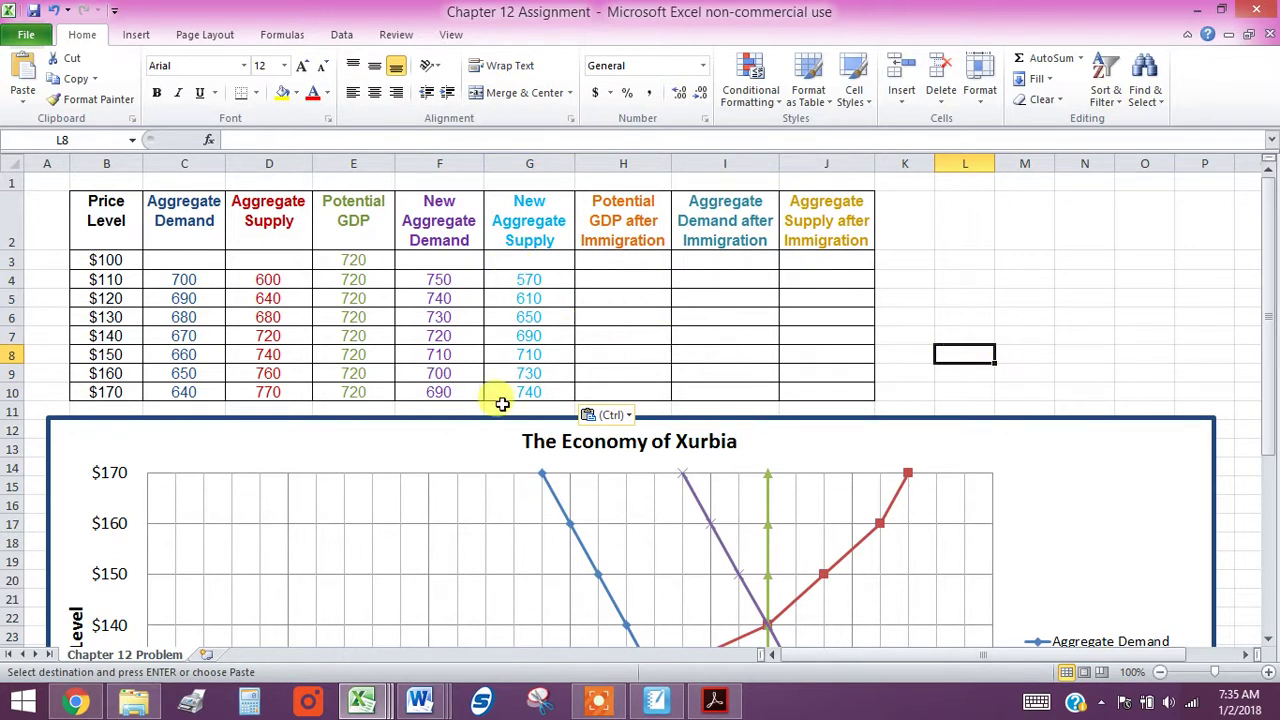
Add a data series to The Economy of Xurbia chart, taking its name from the New Aggregate Supply header in G2.
{"action": "scroll", "coordinate": [545, 330], "scroll_direction": "down", "scroll_amount": 3}
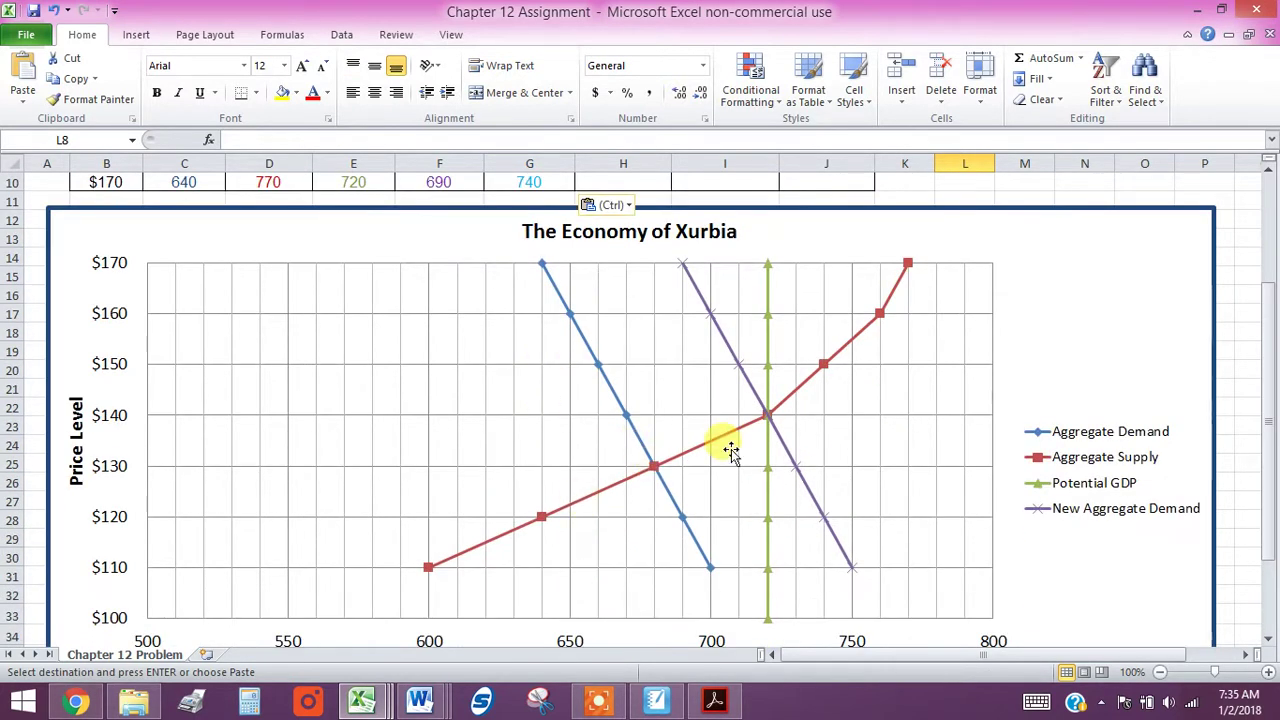
{"action": "mouse_move", "coordinate": [735, 442]}
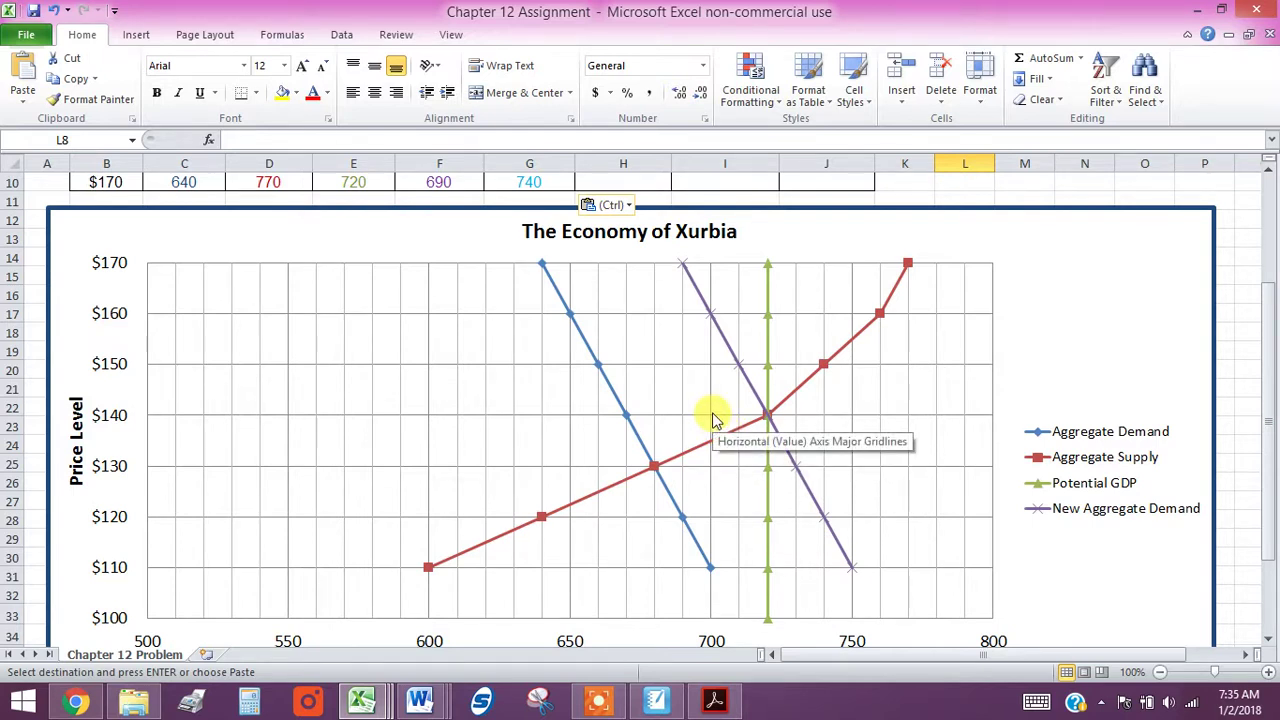
{"action": "scroll", "coordinate": [570, 394], "scroll_direction": "up", "scroll_amount": 3}
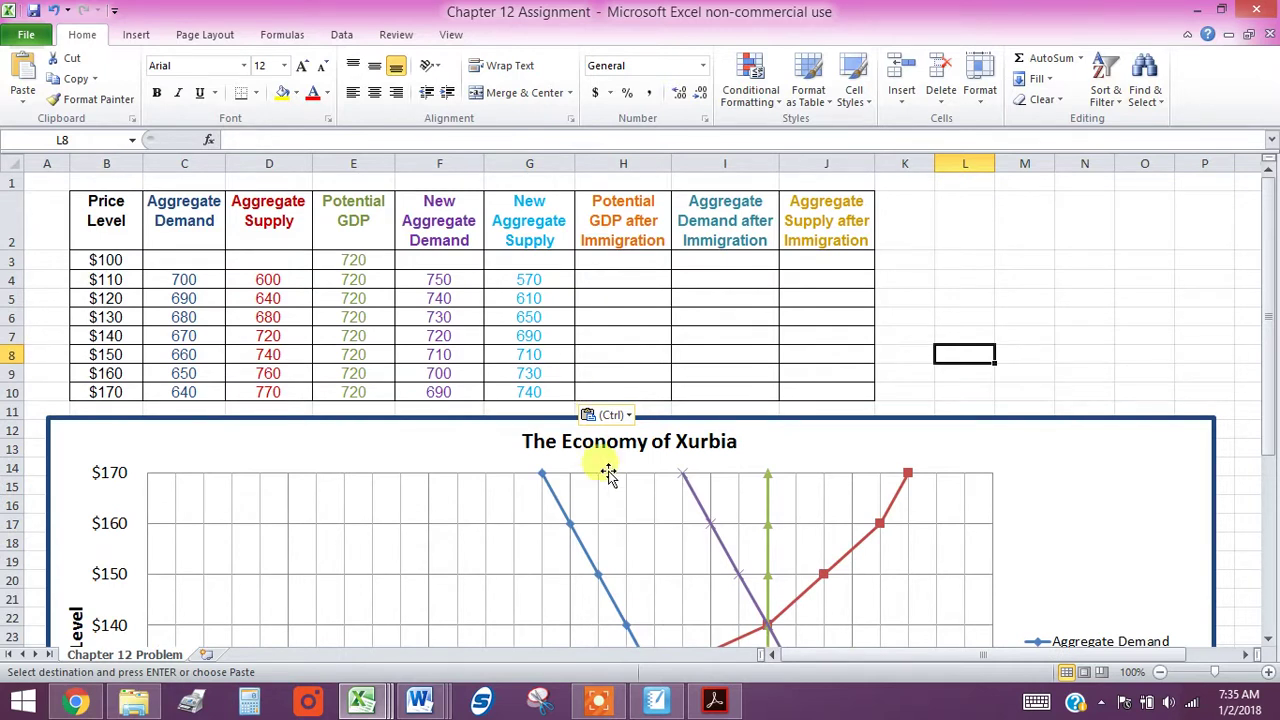
{"action": "scroll", "coordinate": [600, 471], "scroll_direction": "down", "scroll_amount": 3}
{"action": "right_click", "coordinate": [518, 430]}
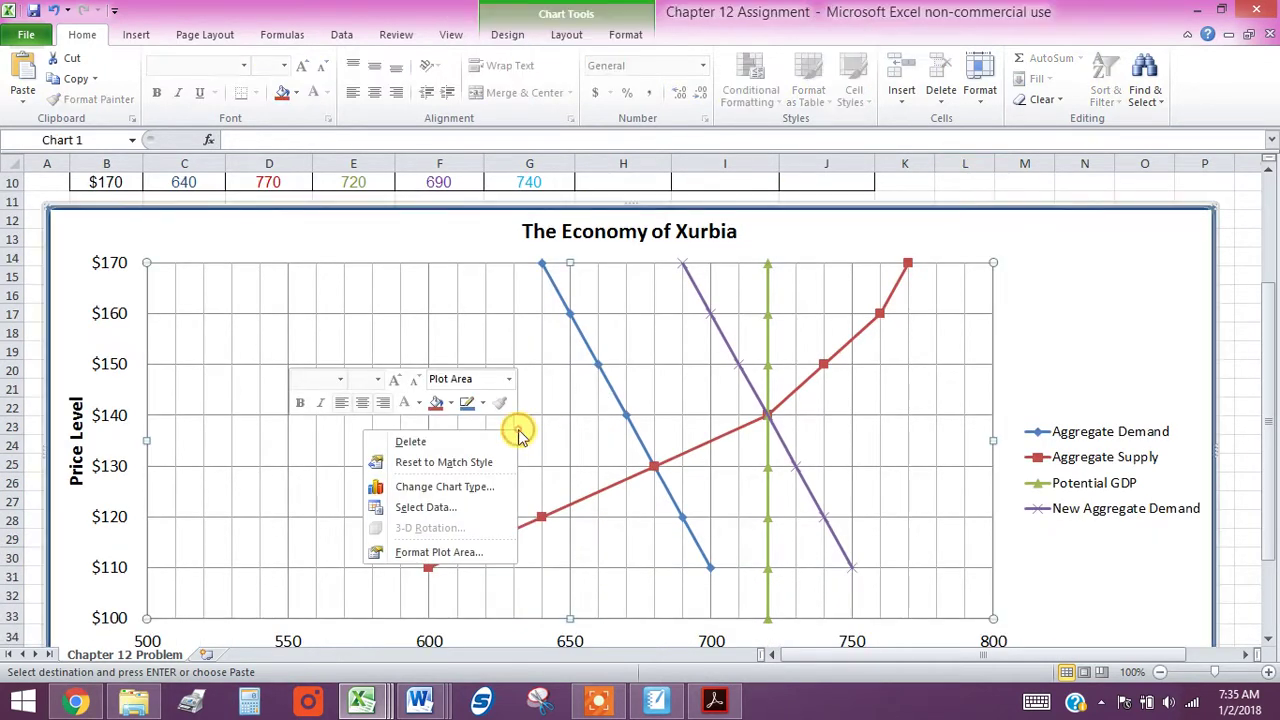
{"action": "left_click", "coordinate": [427, 510]}
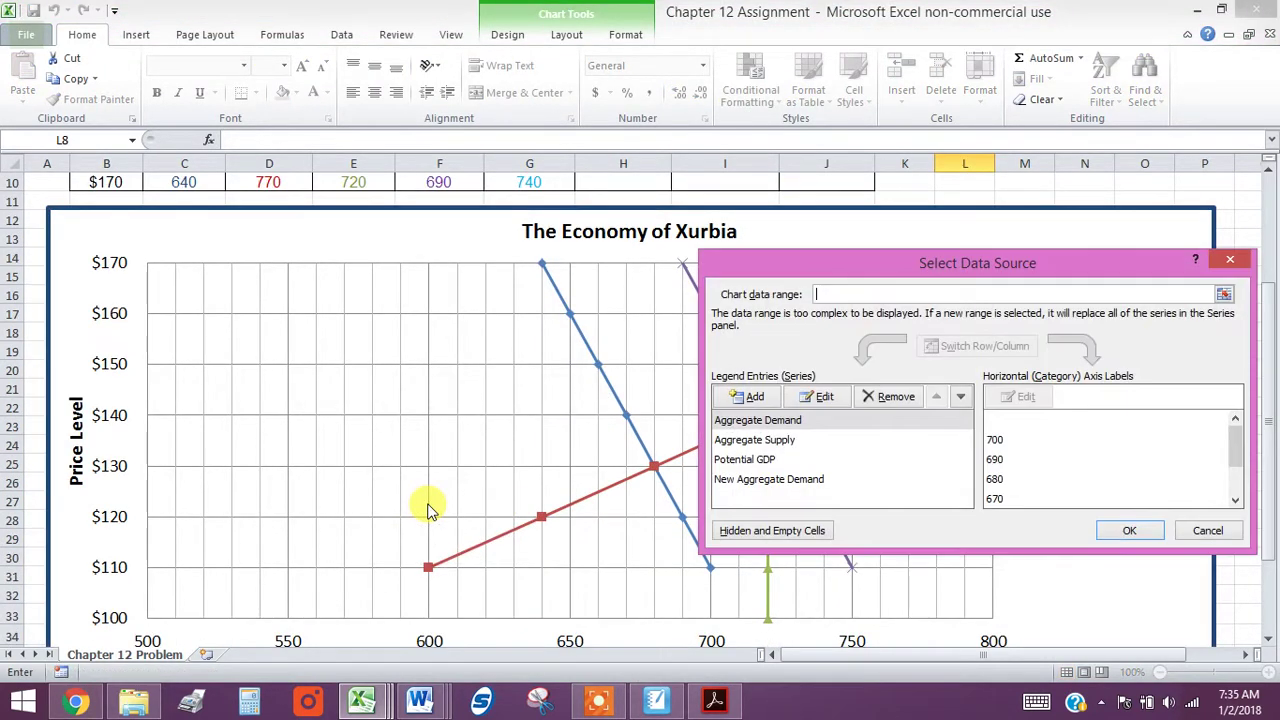
{"action": "left_click", "coordinate": [755, 396]}
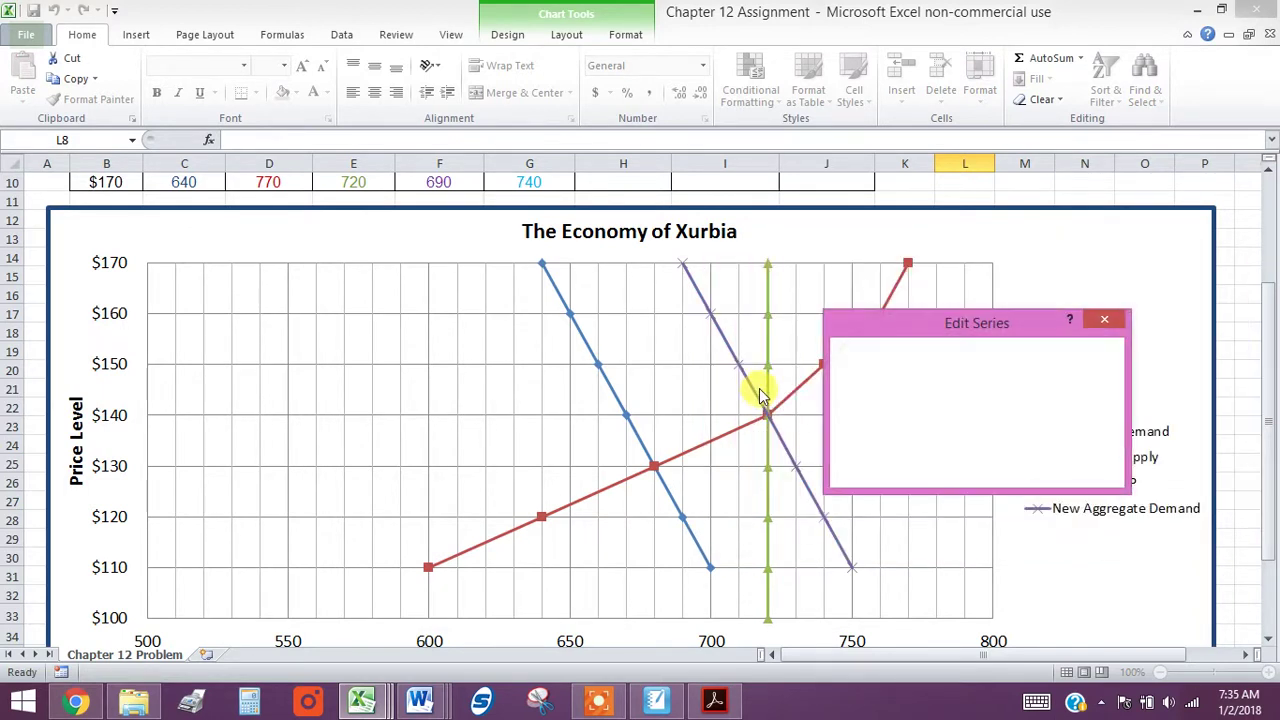
{"action": "scroll", "coordinate": [600, 323], "scroll_direction": "up", "scroll_amount": 3}
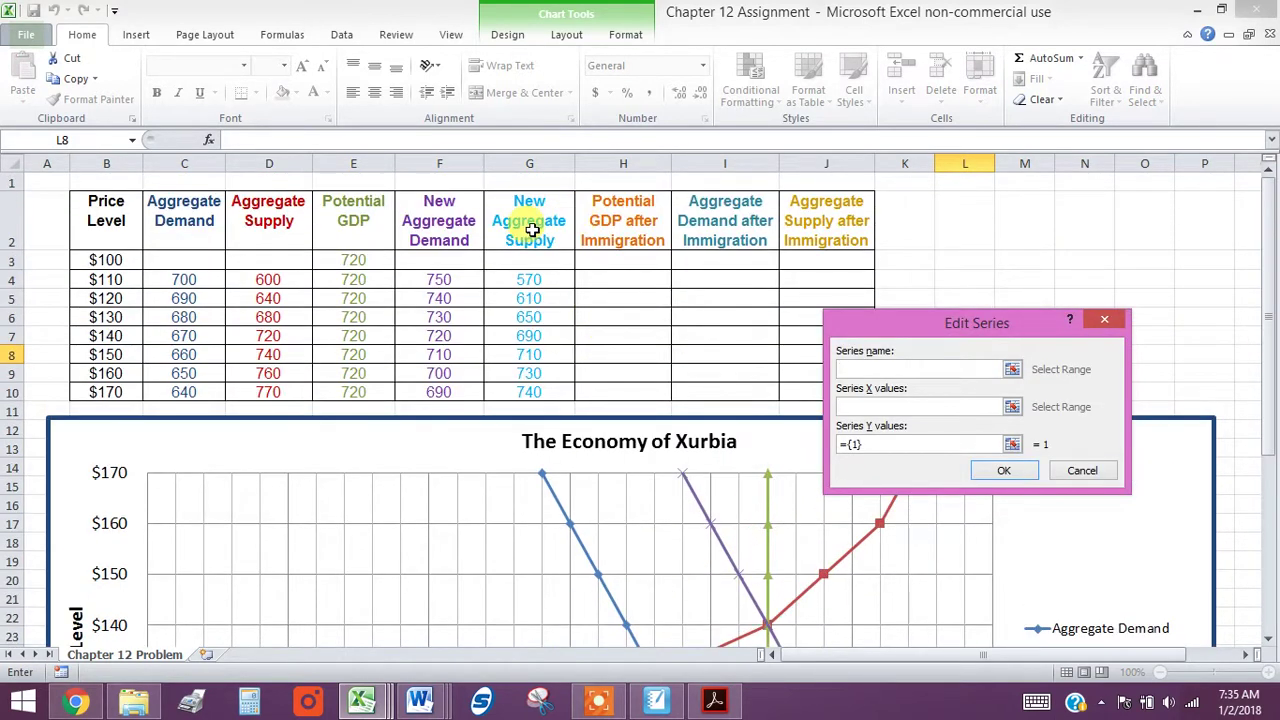
{"action": "left_click", "coordinate": [536, 228]}
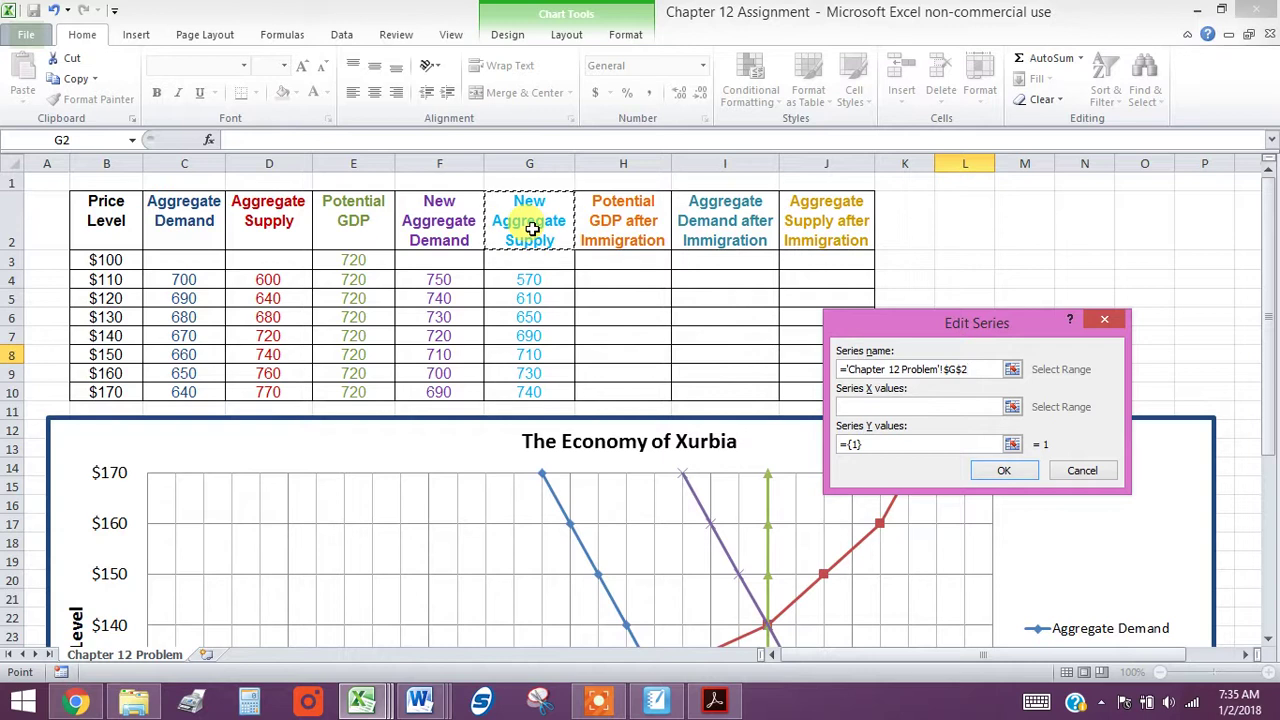
Set the new series' X values to G3:G10 and its Y values to the price levels in B3:B10, and apply it to the chart.
{"action": "left_click", "coordinate": [997, 404]}
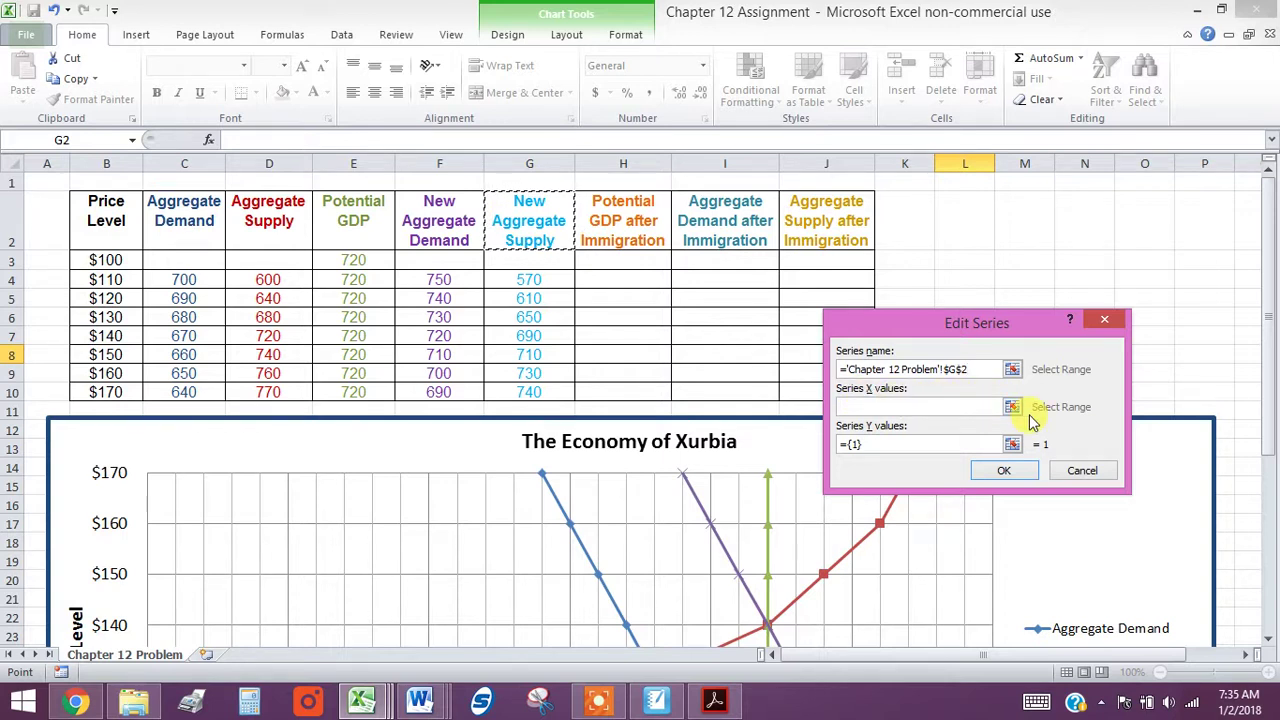
{"action": "left_click", "coordinate": [1000, 408]}
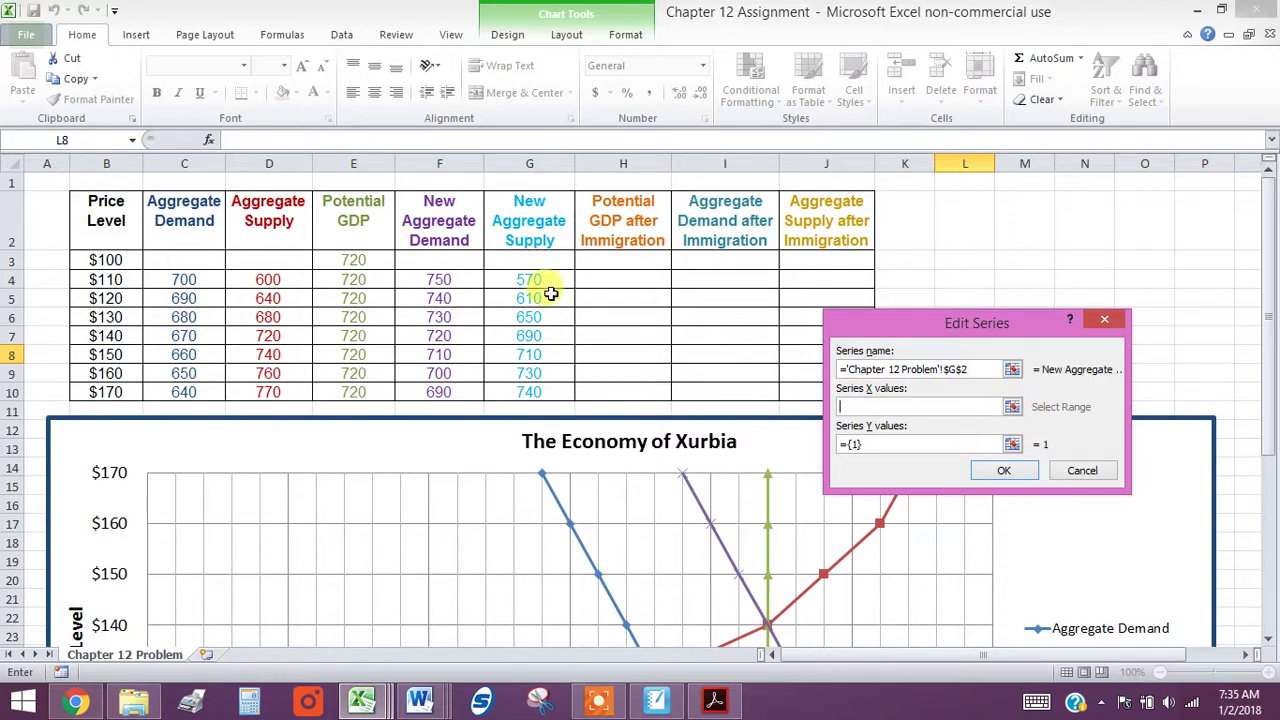
{"action": "left_click_drag", "start_coordinate": [531, 262], "coordinate": [529, 390]}
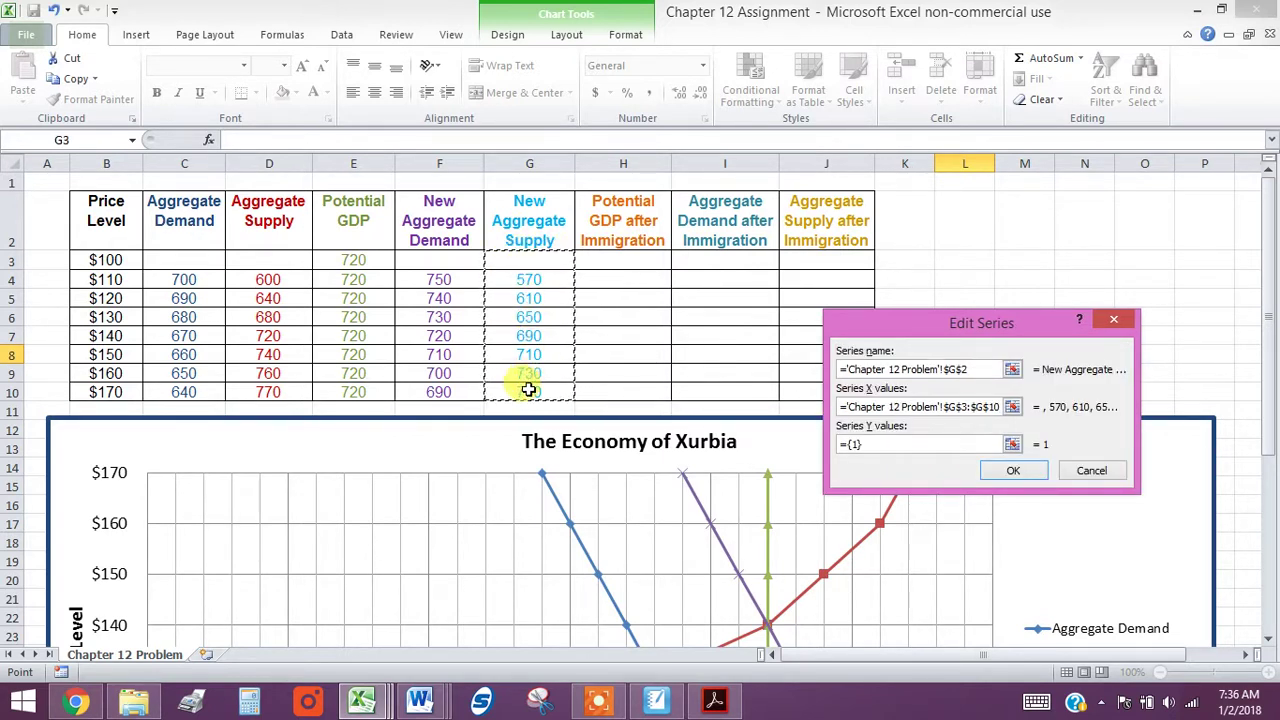
{"action": "left_click", "coordinate": [1012, 446]}
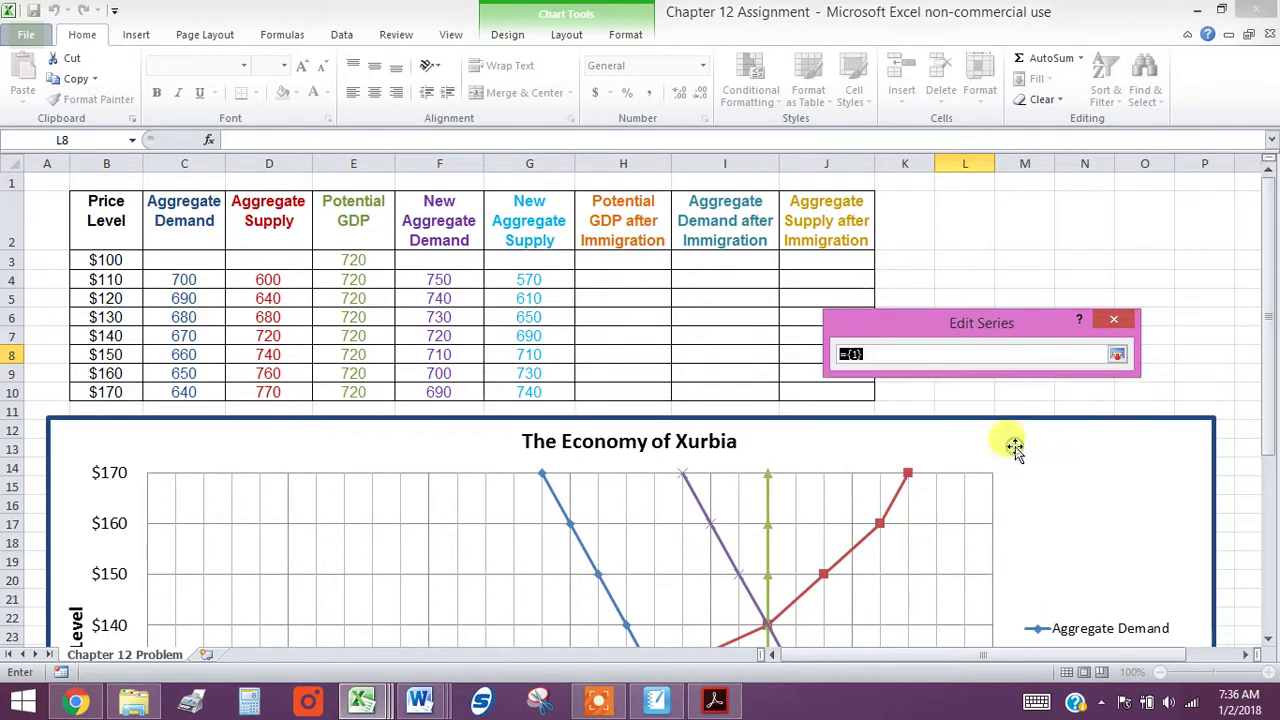
{"action": "left_click_drag", "start_coordinate": [108, 258], "coordinate": [106, 392]}
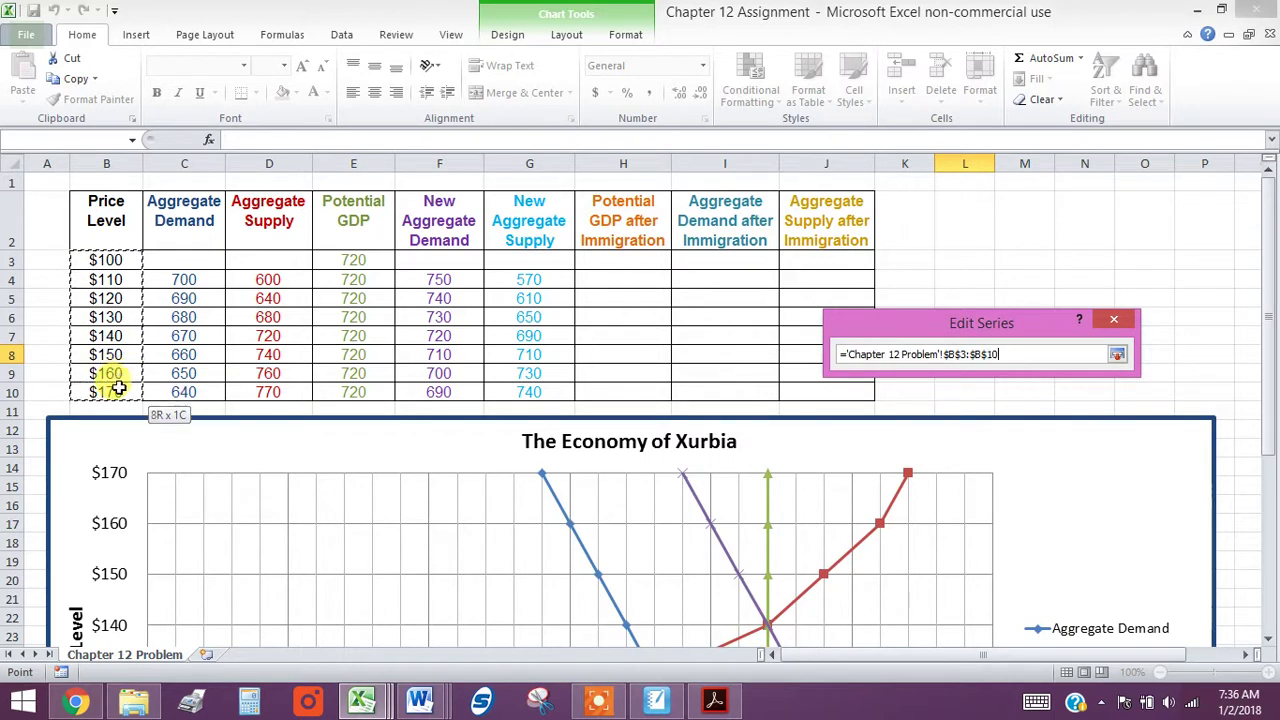
{"action": "left_click", "coordinate": [1117, 354]}
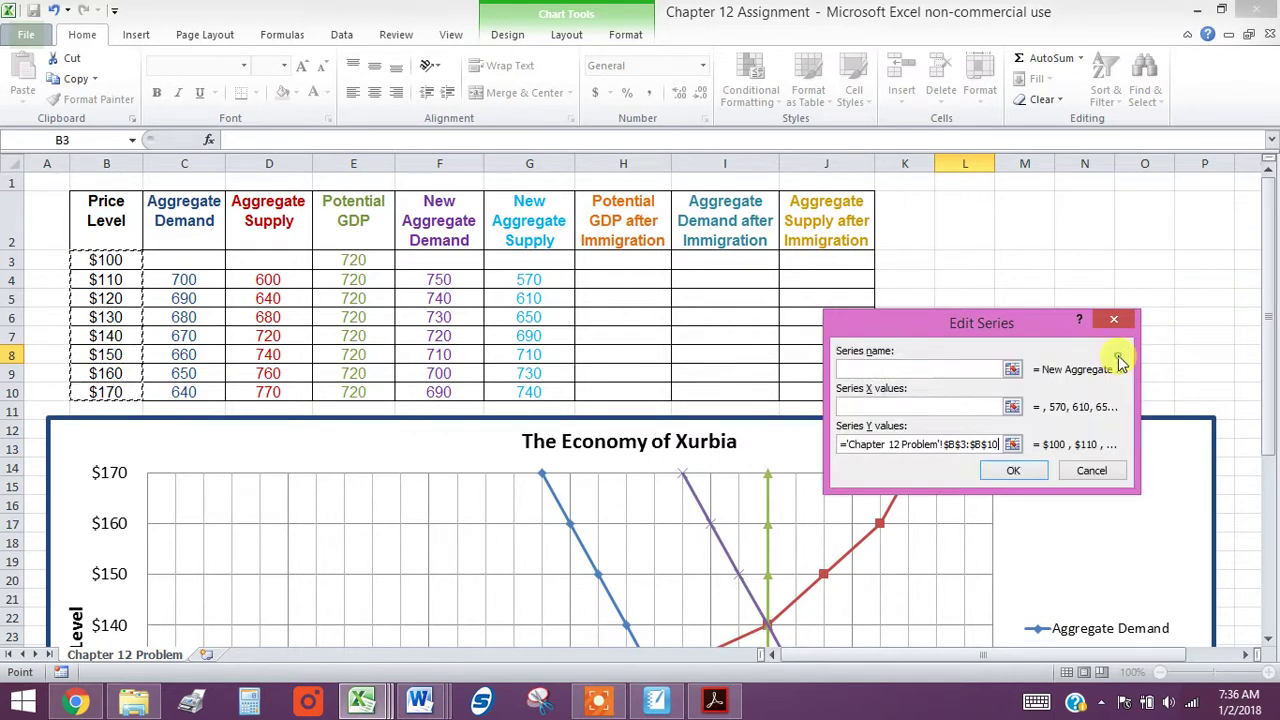
{"action": "left_click", "coordinate": [1013, 470]}
{"action": "left_click", "coordinate": [1125, 540]}
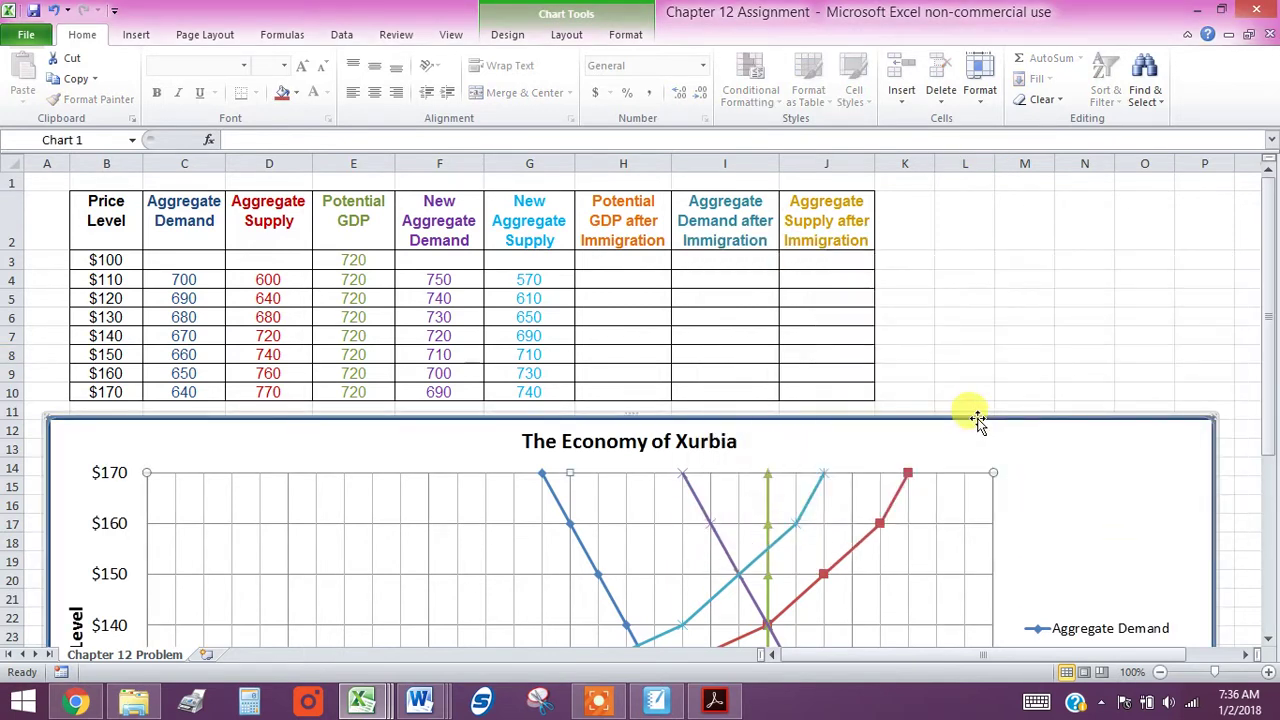
Examine the New Aggregate Supply curve on the chart, and read questions 7 and 8 on AD_AS Model's Chapter 12 Problem sheet.
{"action": "scroll", "coordinate": [960, 420], "scroll_direction": "down", "scroll_amount": 3}
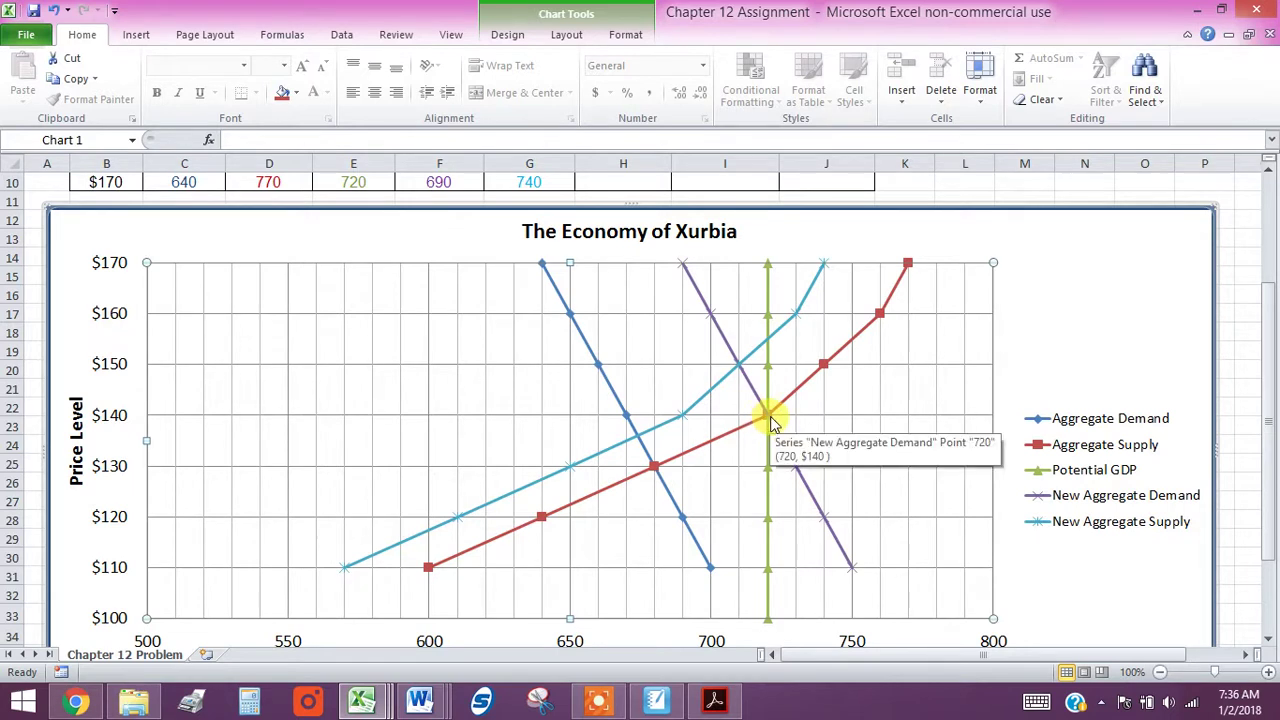
{"action": "scroll", "coordinate": [771, 420], "scroll_direction": "down", "scroll_amount": 1}
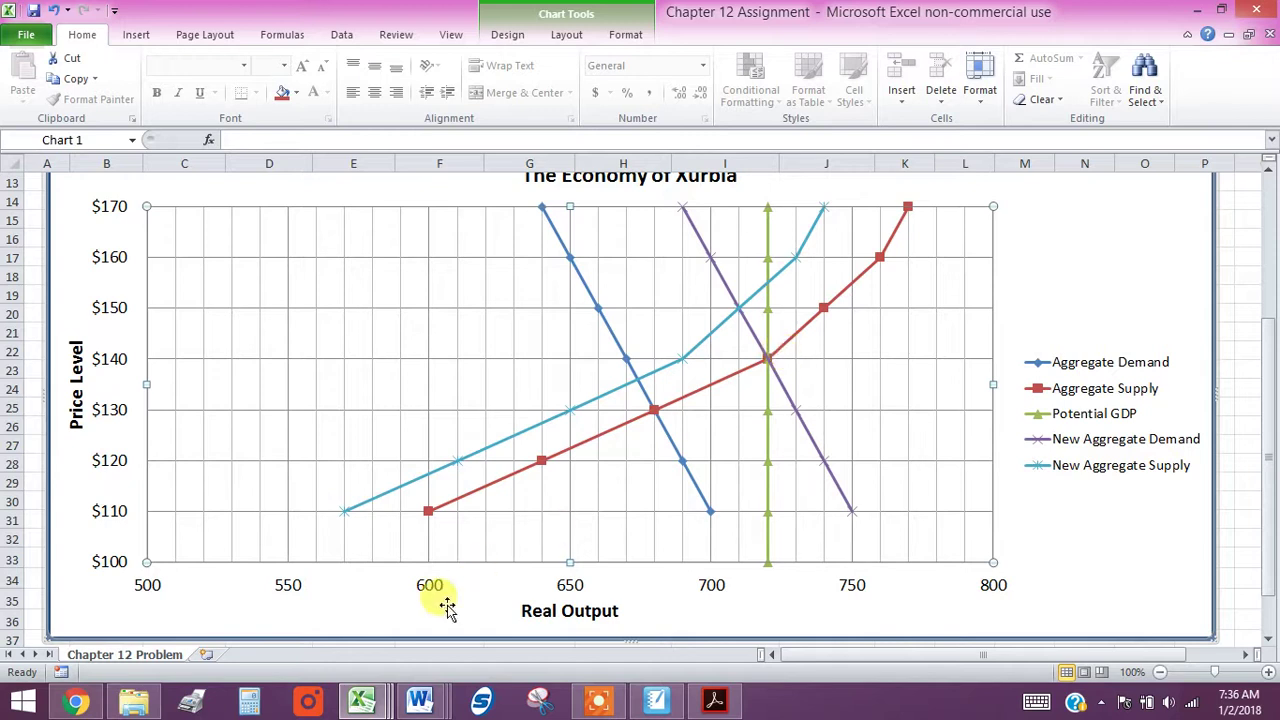
{"action": "mouse_move", "coordinate": [375, 708]}
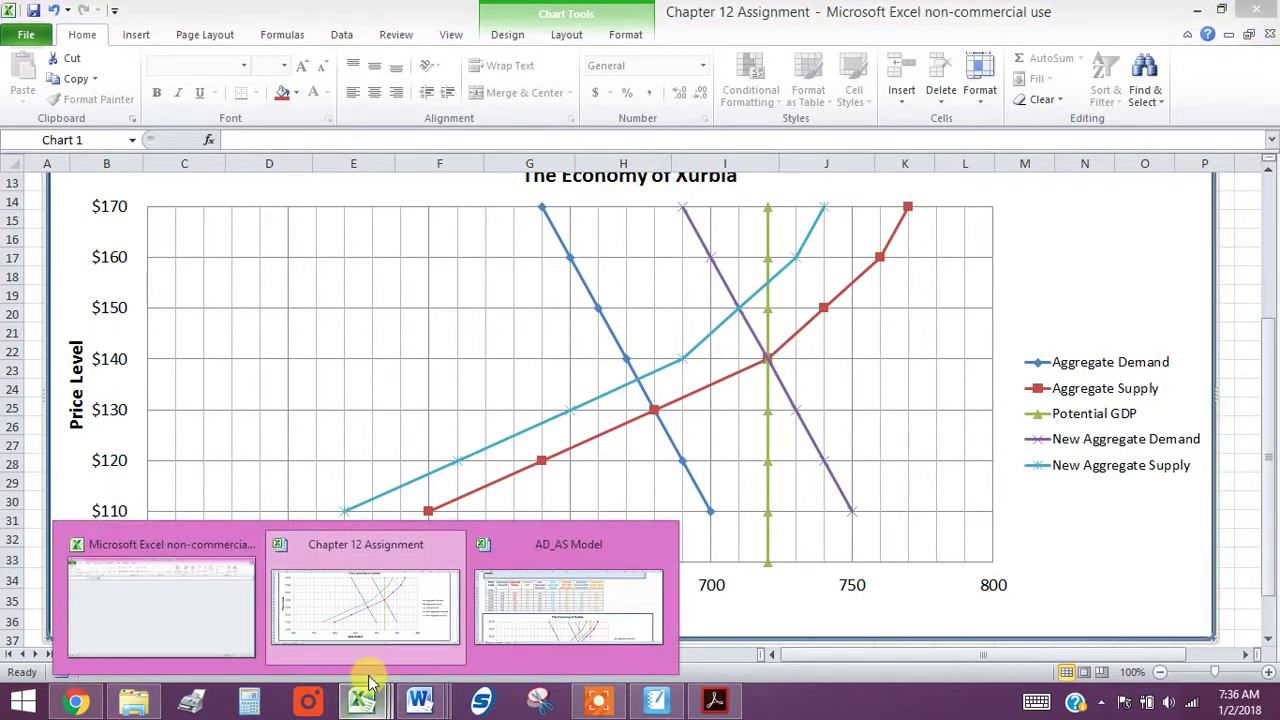
{"action": "left_click", "coordinate": [560, 620]}
{"action": "scroll", "coordinate": [507, 480], "scroll_direction": "up", "scroll_amount": 13}
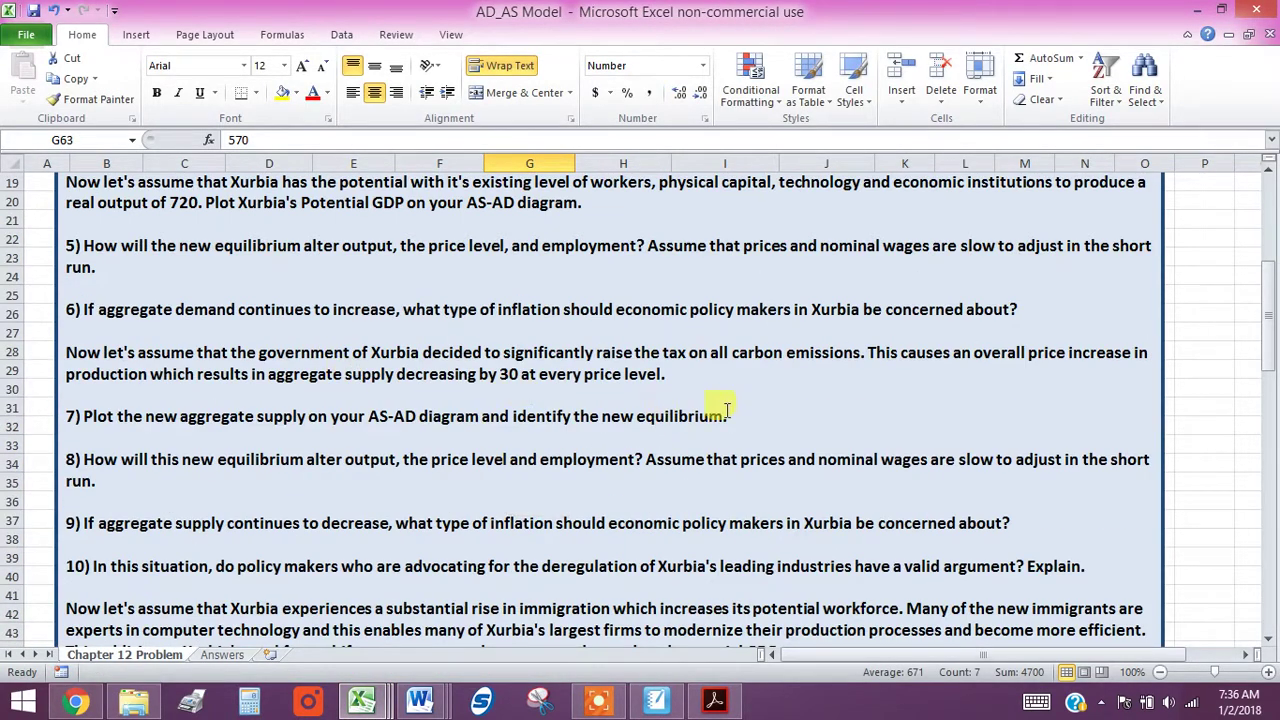
{"action": "scroll", "coordinate": [243, 470], "scroll_direction": "down", "scroll_amount": 1}
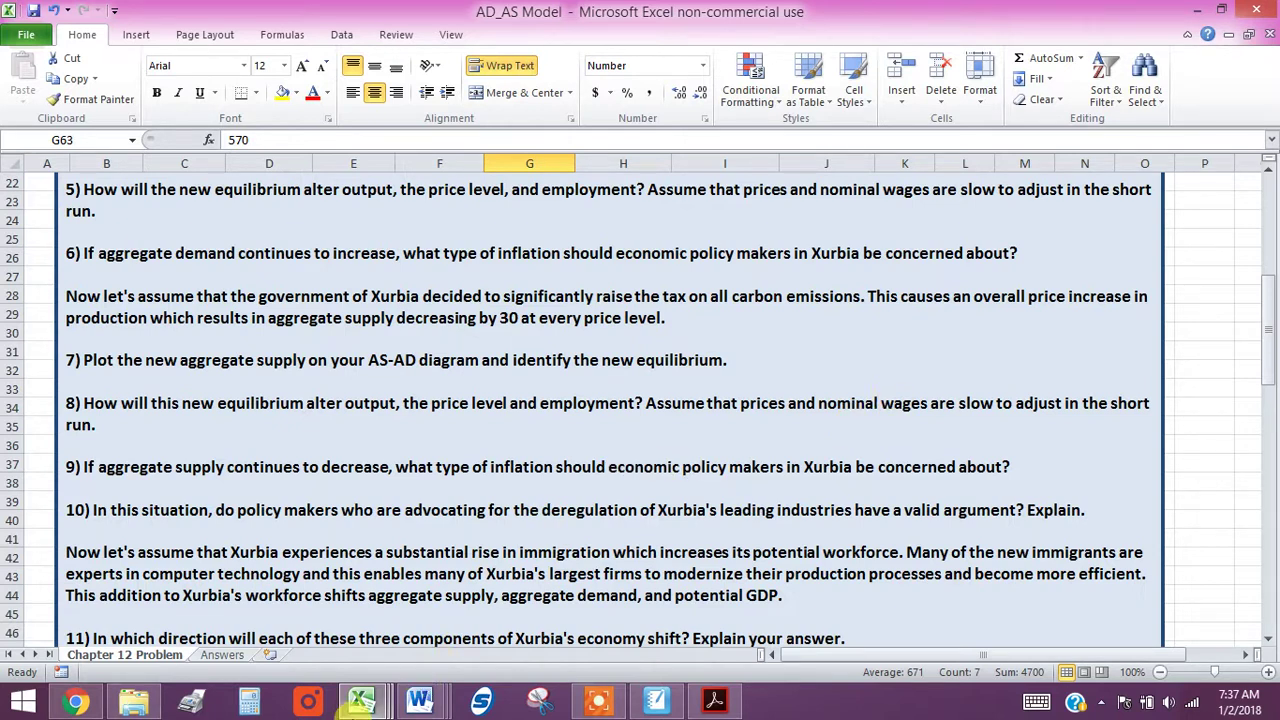
Check where New Aggregate Supply crosses New Aggregate Demand on the Chapter 12 Assignment chart, and compare with AD_AS Model's Answers sheet.
{"action": "mouse_move", "coordinate": [355, 707]}
{"action": "left_click", "coordinate": [428, 642]}
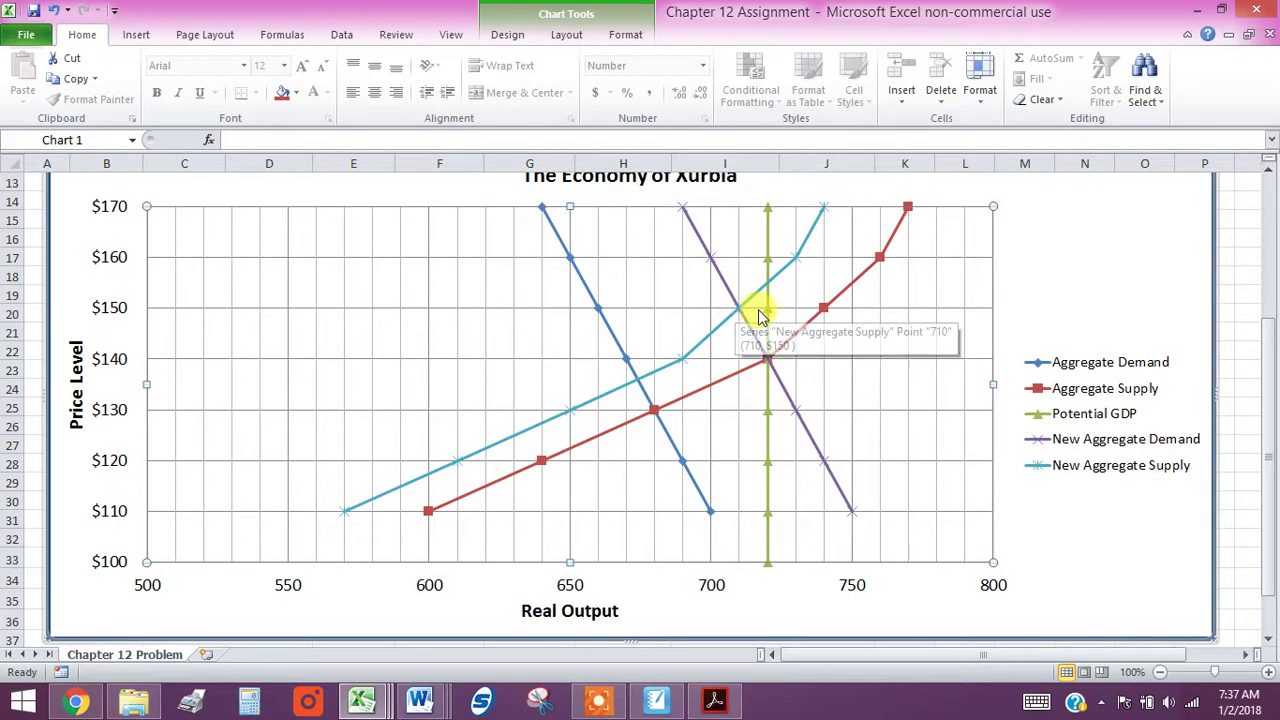
{"action": "mouse_move", "coordinate": [740, 314]}
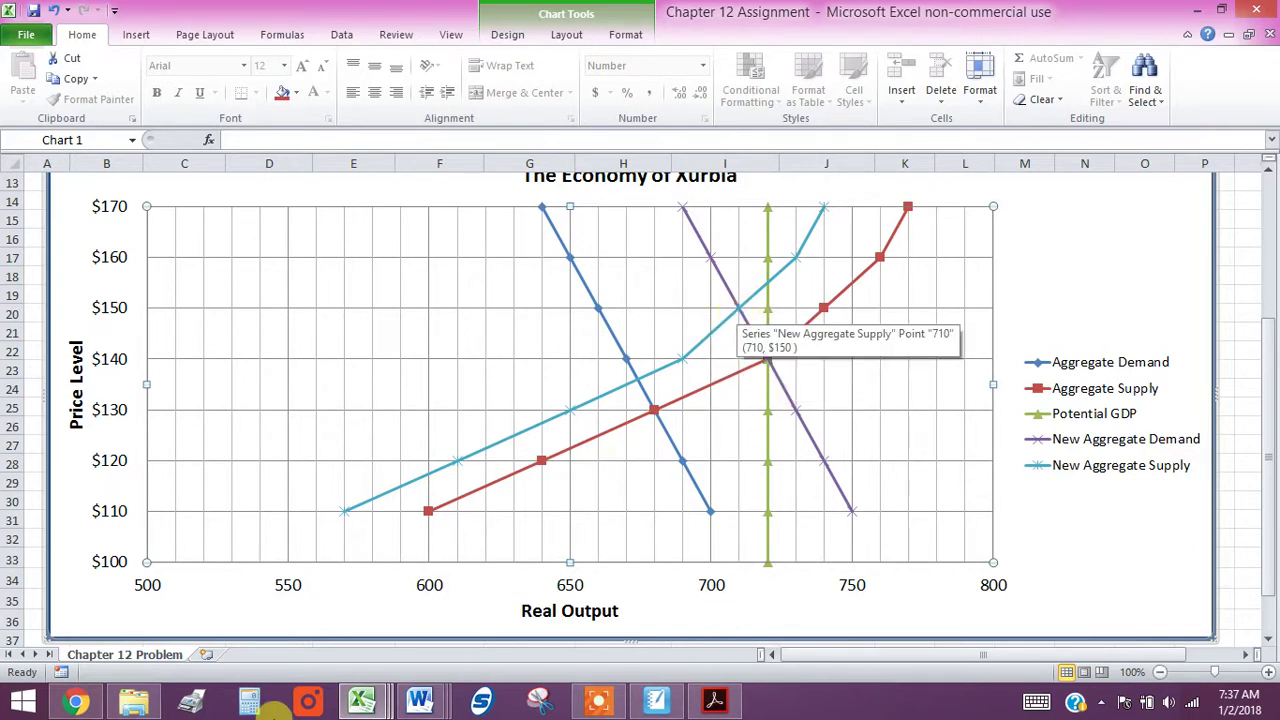
{"action": "mouse_move", "coordinate": [355, 706]}
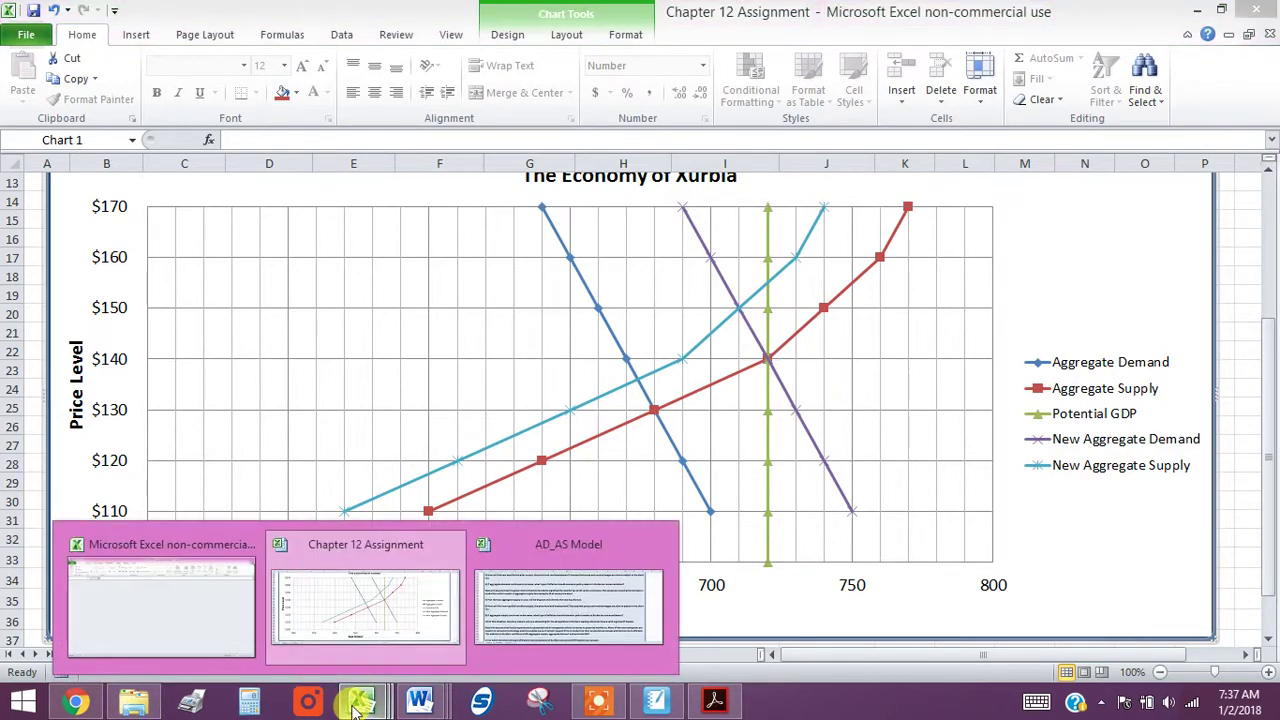
{"action": "left_click", "coordinate": [557, 611]}
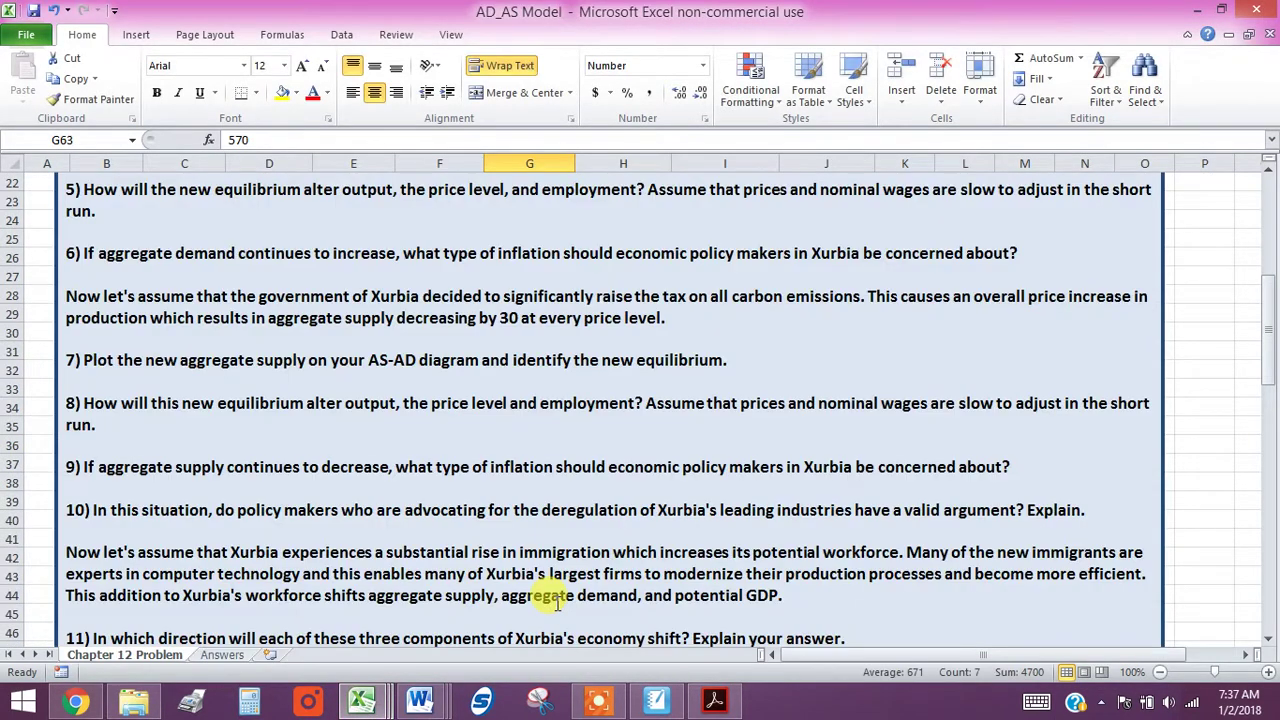
{"action": "left_click", "coordinate": [222, 655]}
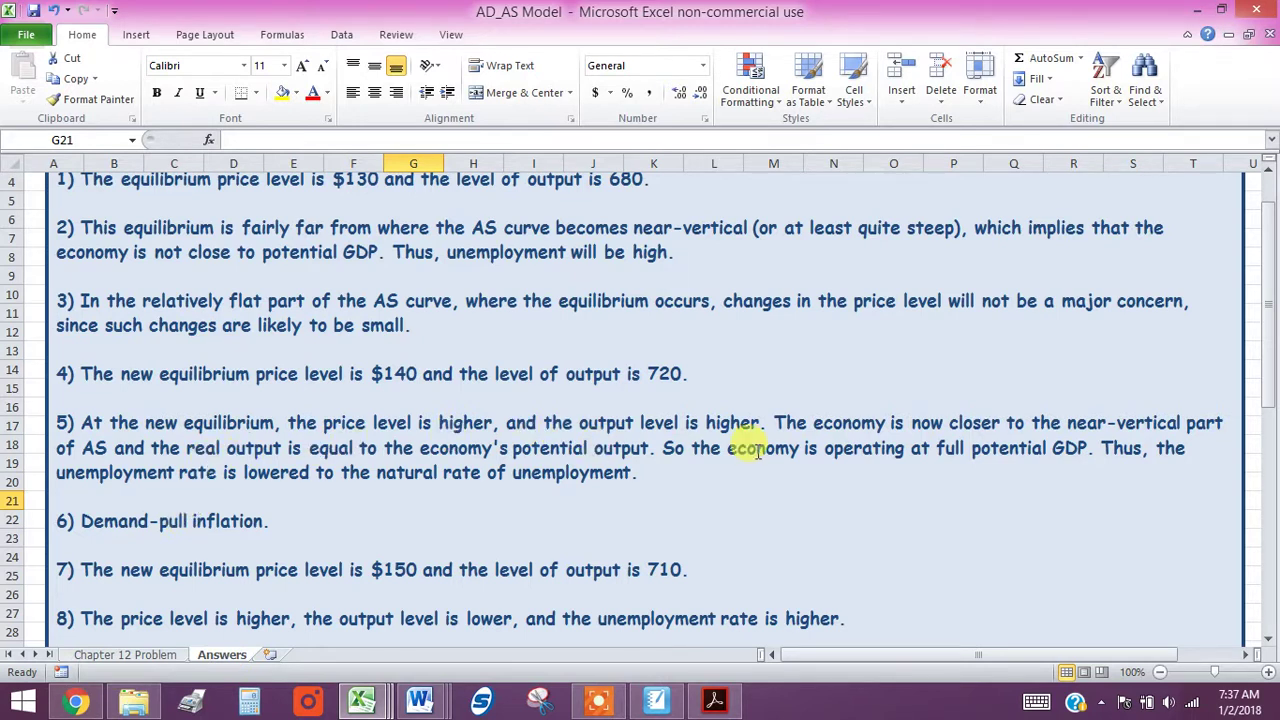
Read answers 7 to 10 on the Answers sheet alongside questions 9 and 10 on the Chapter 12 Problem sheet.
{"action": "scroll", "coordinate": [464, 497], "scroll_direction": "down", "scroll_amount": 2}
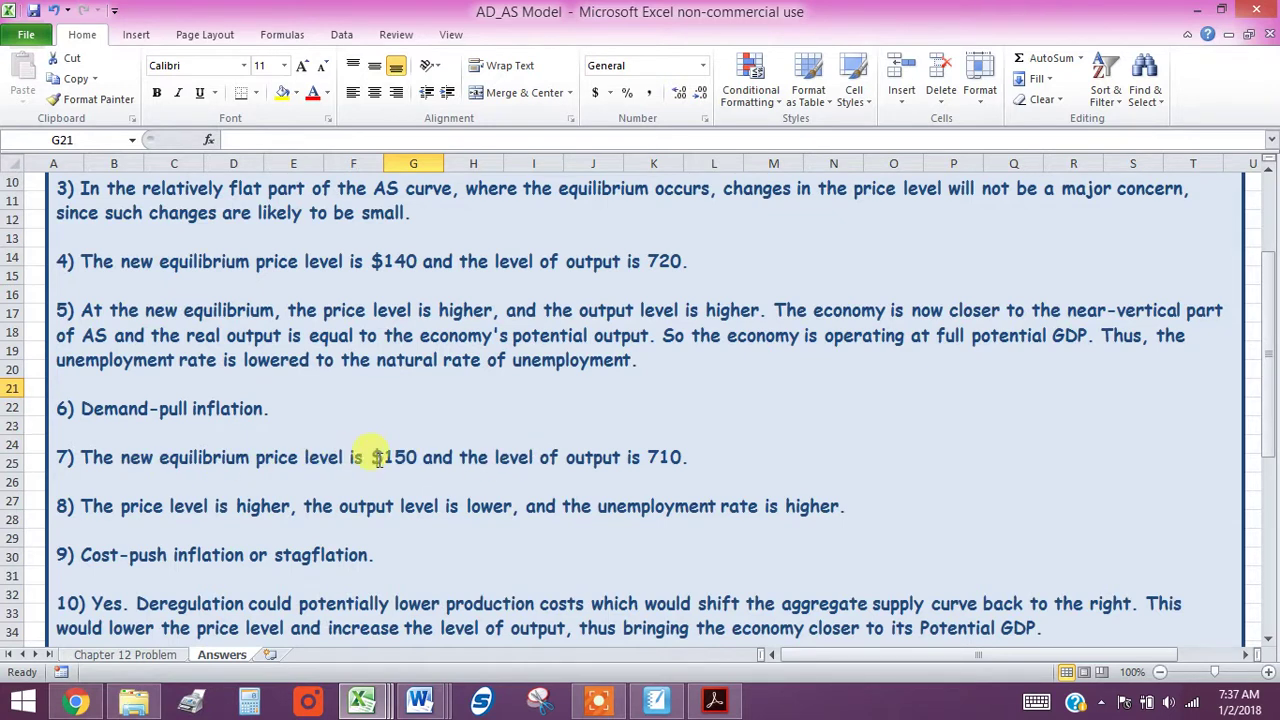
{"action": "scroll", "coordinate": [388, 452], "scroll_direction": "down", "scroll_amount": 1}
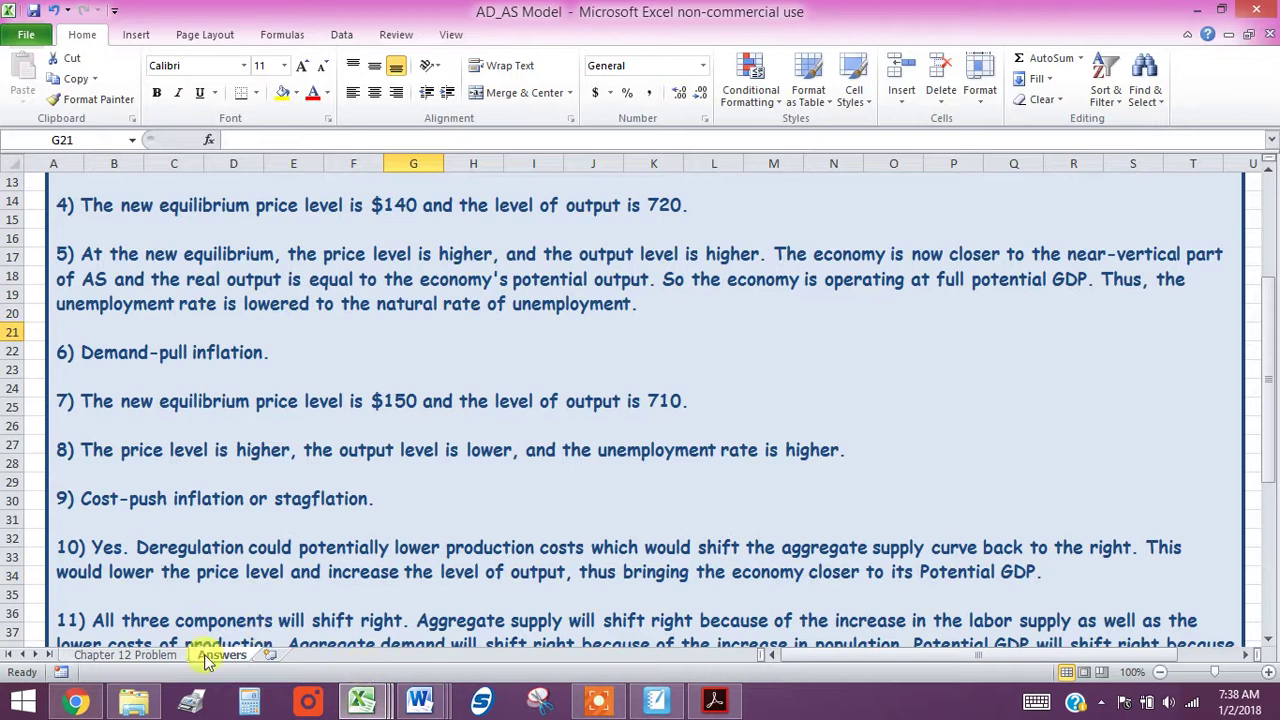
{"action": "left_click", "coordinate": [106, 656]}
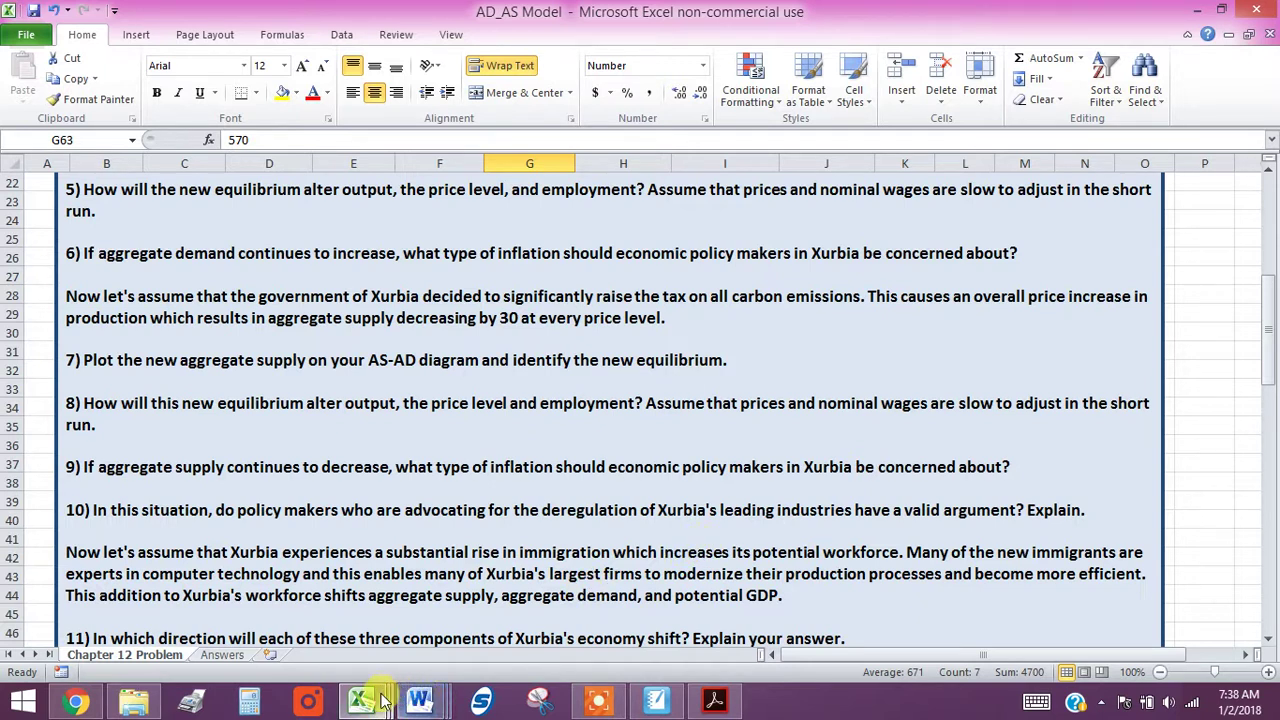
{"action": "left_click", "coordinate": [221, 655]}
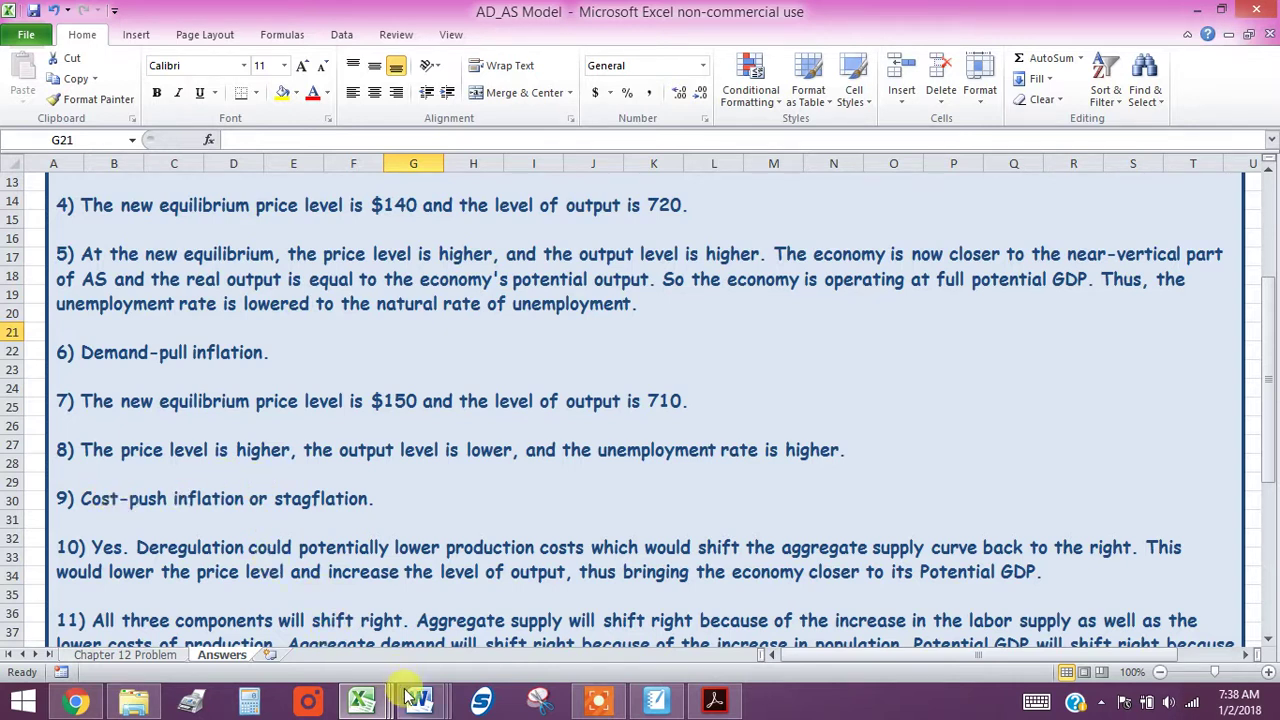
Compare where New Aggregate Demand crosses Aggregate Supply and New Aggregate Supply on the Chapter 12 Assignment chart, relative to Potential GDP.
{"action": "left_click", "coordinate": [362, 700]}
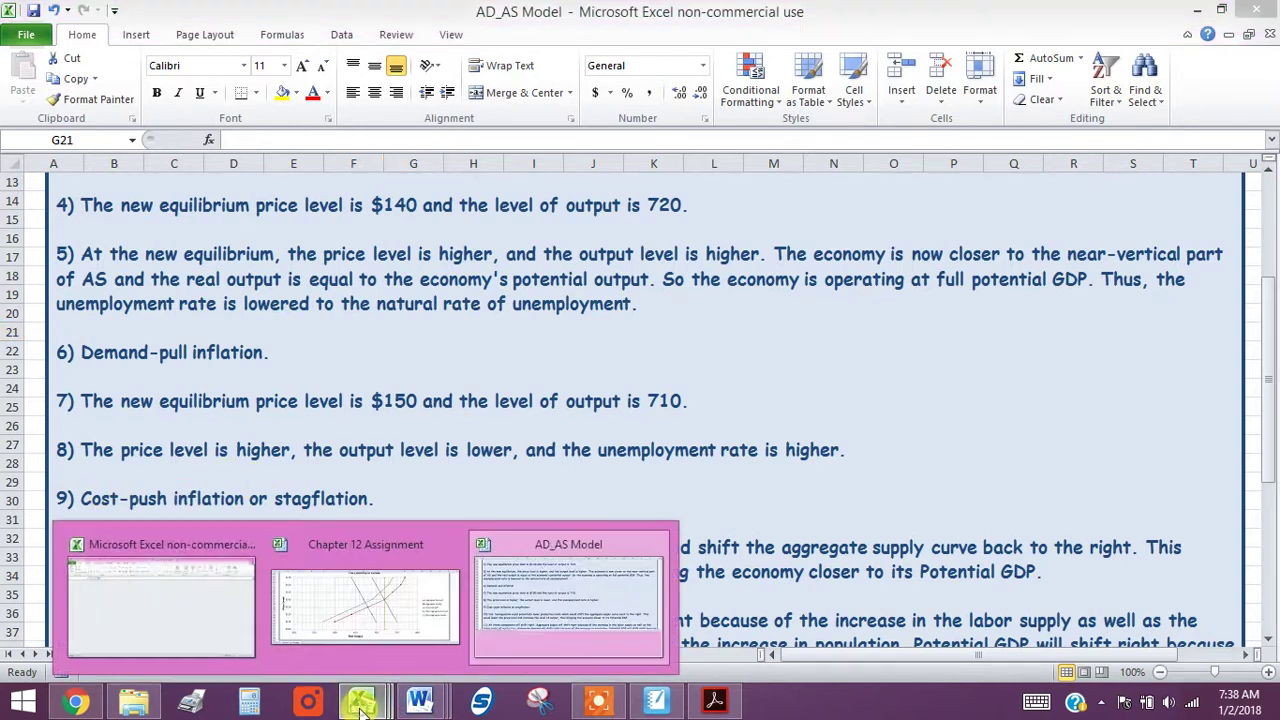
{"action": "left_click", "coordinate": [349, 655]}
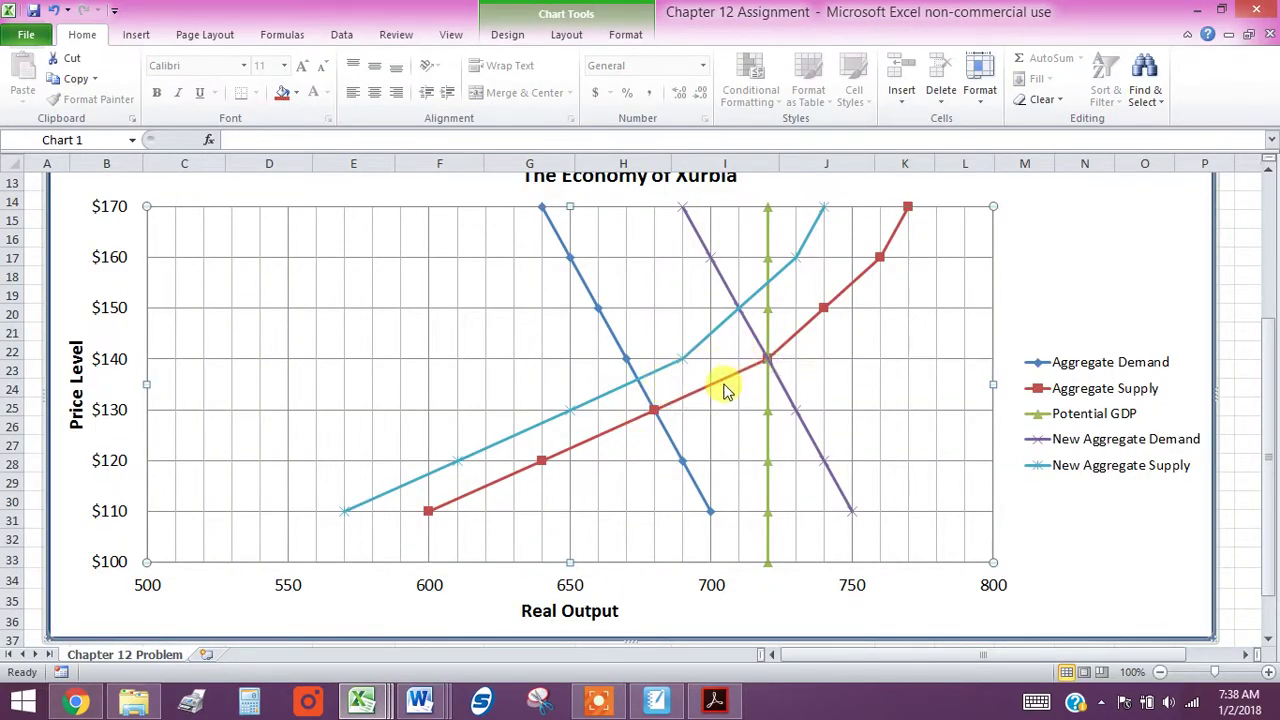
{"action": "scroll", "coordinate": [710, 410], "scroll_direction": "up", "scroll_amount": 1}
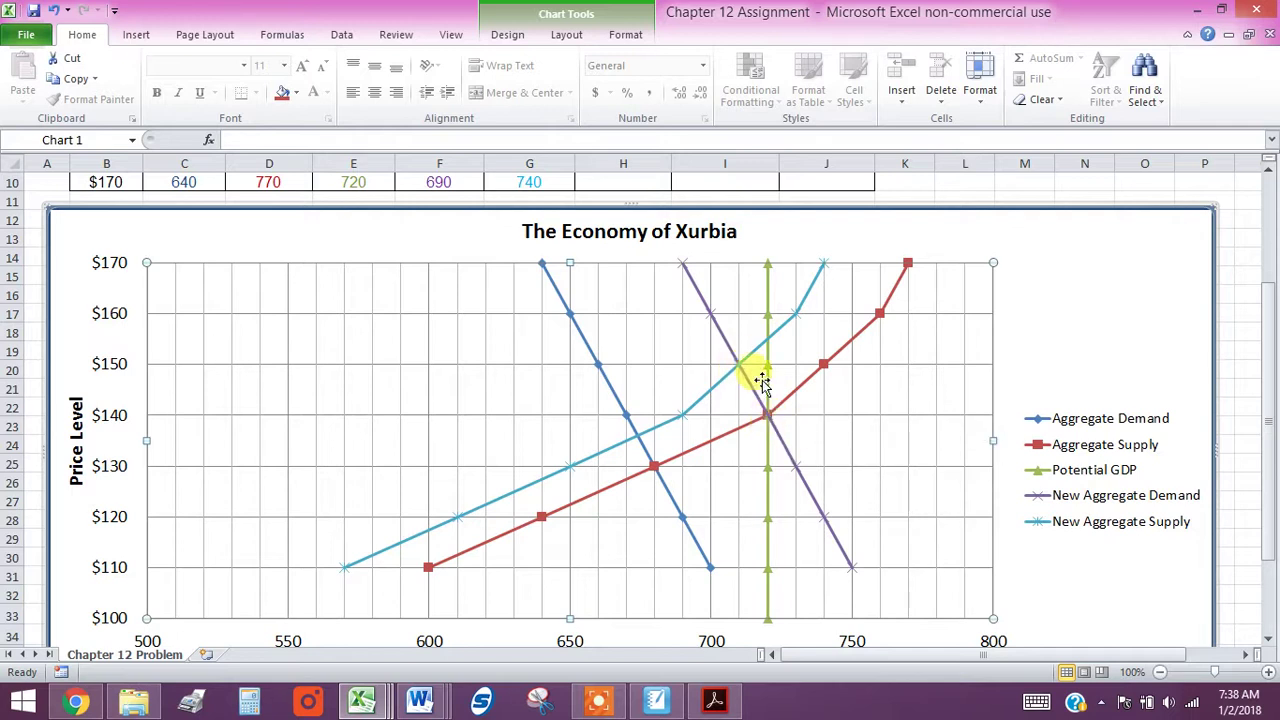
{"action": "mouse_move", "coordinate": [768, 421]}
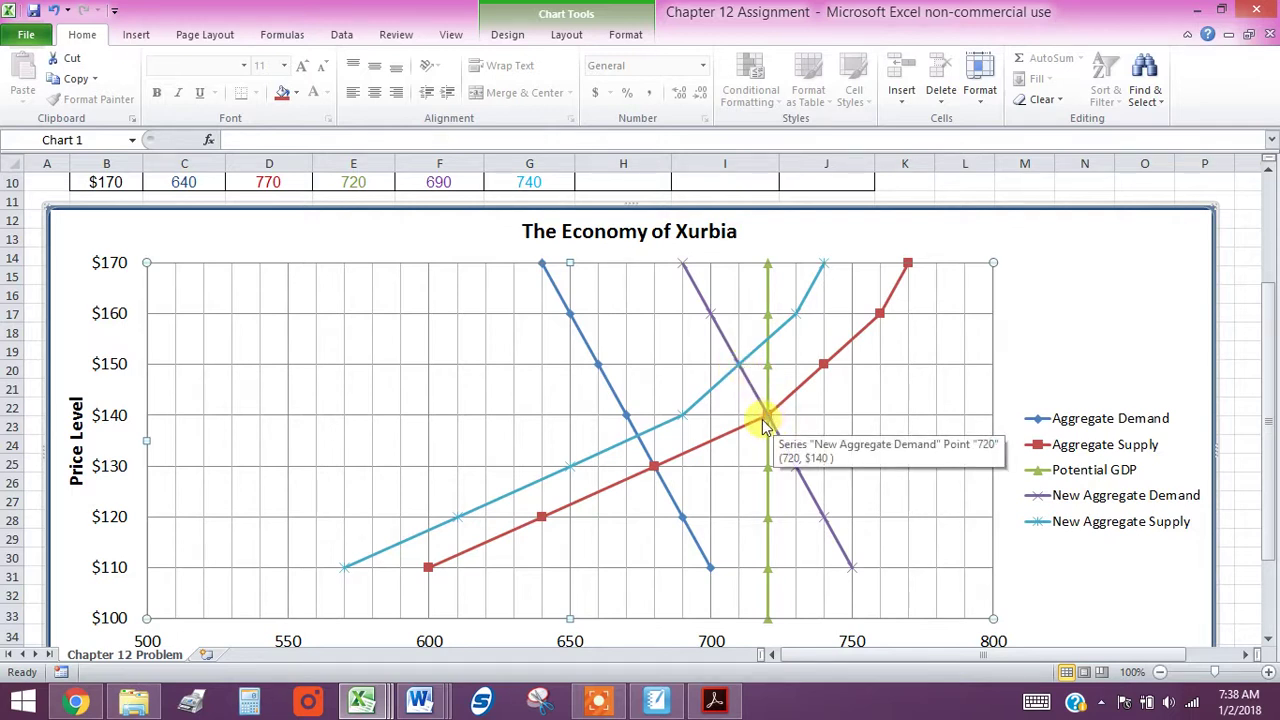
{"action": "mouse_move", "coordinate": [728, 388]}
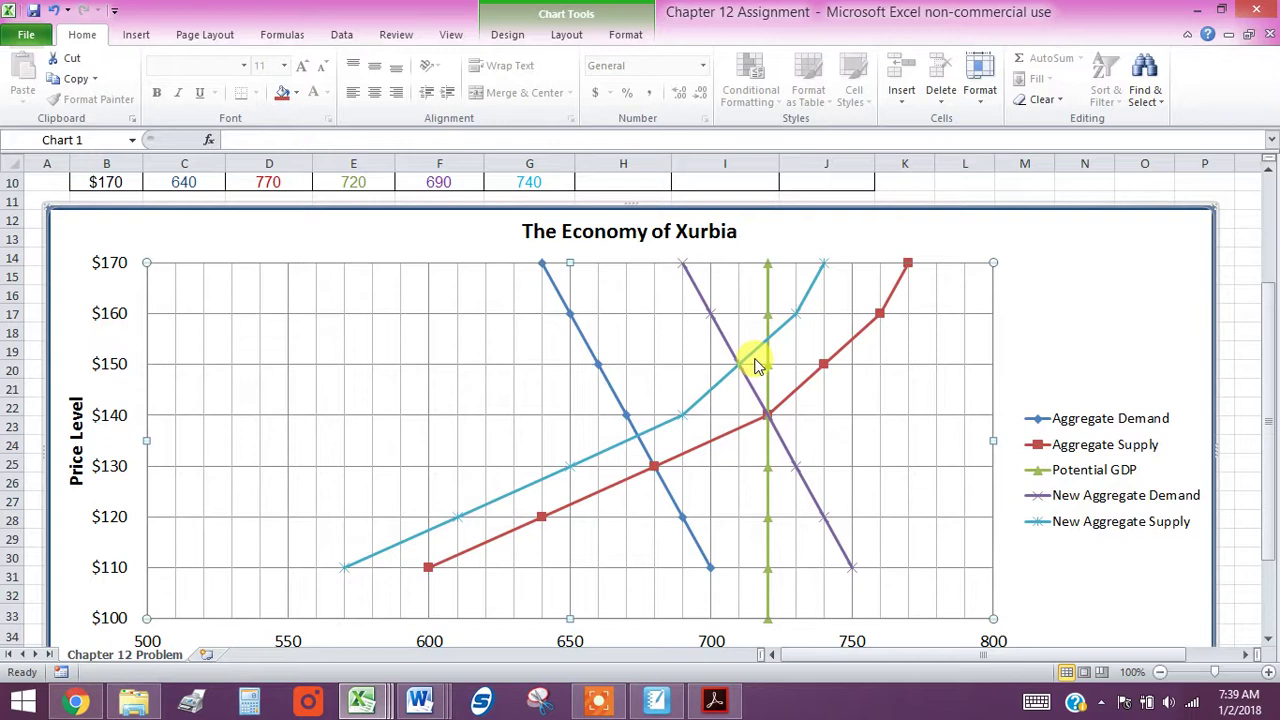
{"action": "mouse_move", "coordinate": [740, 364]}
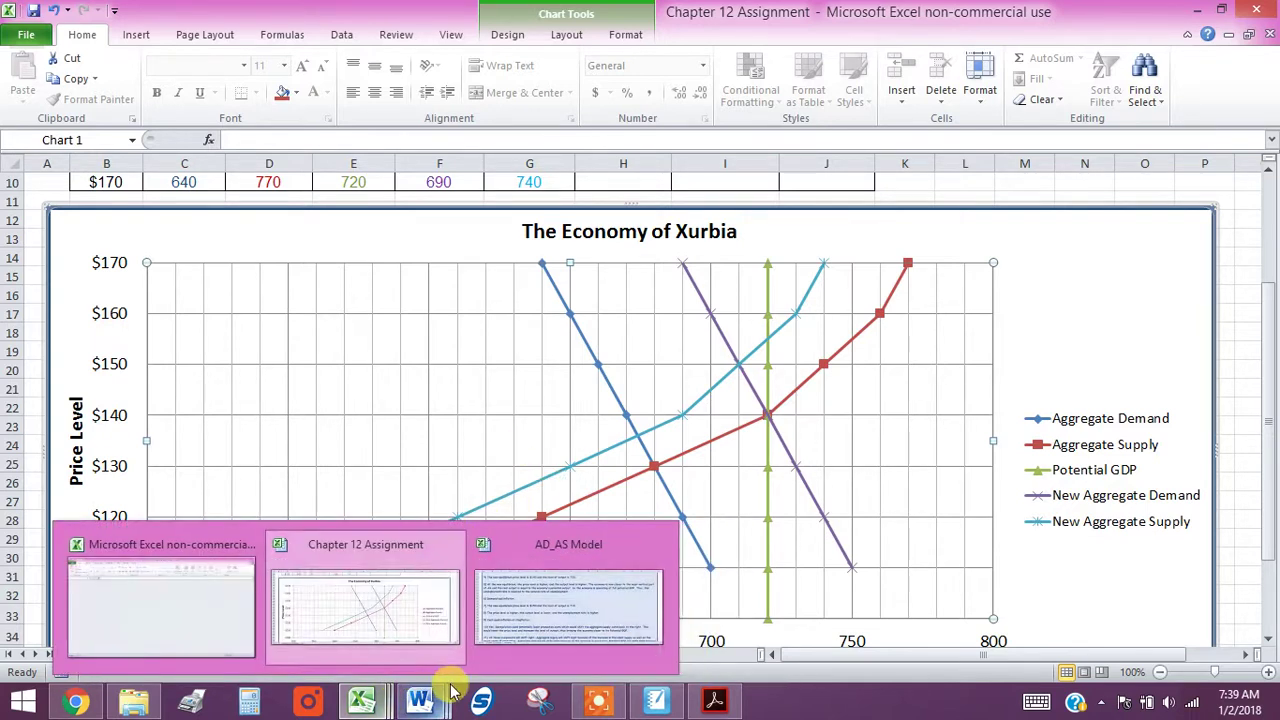
Return to the AD_AS Model workbook and read the immigration scenario and question 11 on the Chapter 12 Problem sheet.
{"action": "mouse_move", "coordinate": [420, 702]}
{"action": "mouse_move", "coordinate": [362, 702]}
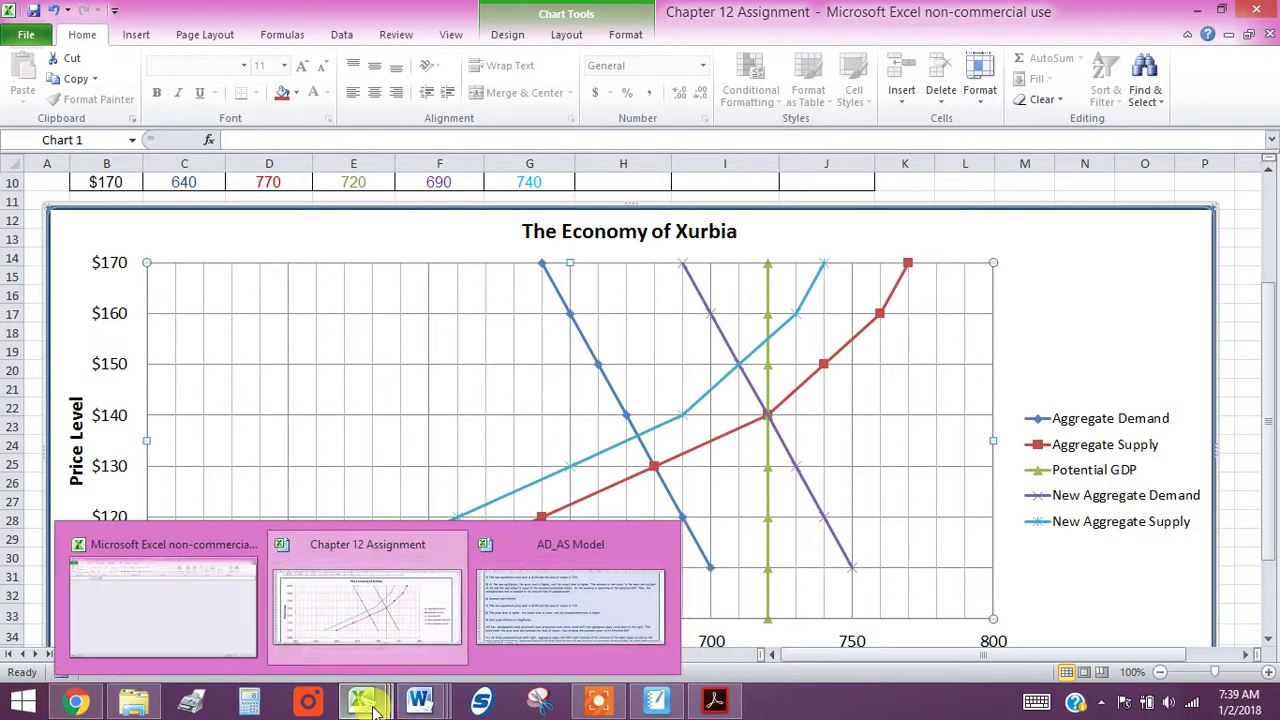
{"action": "left_click", "coordinate": [508, 636]}
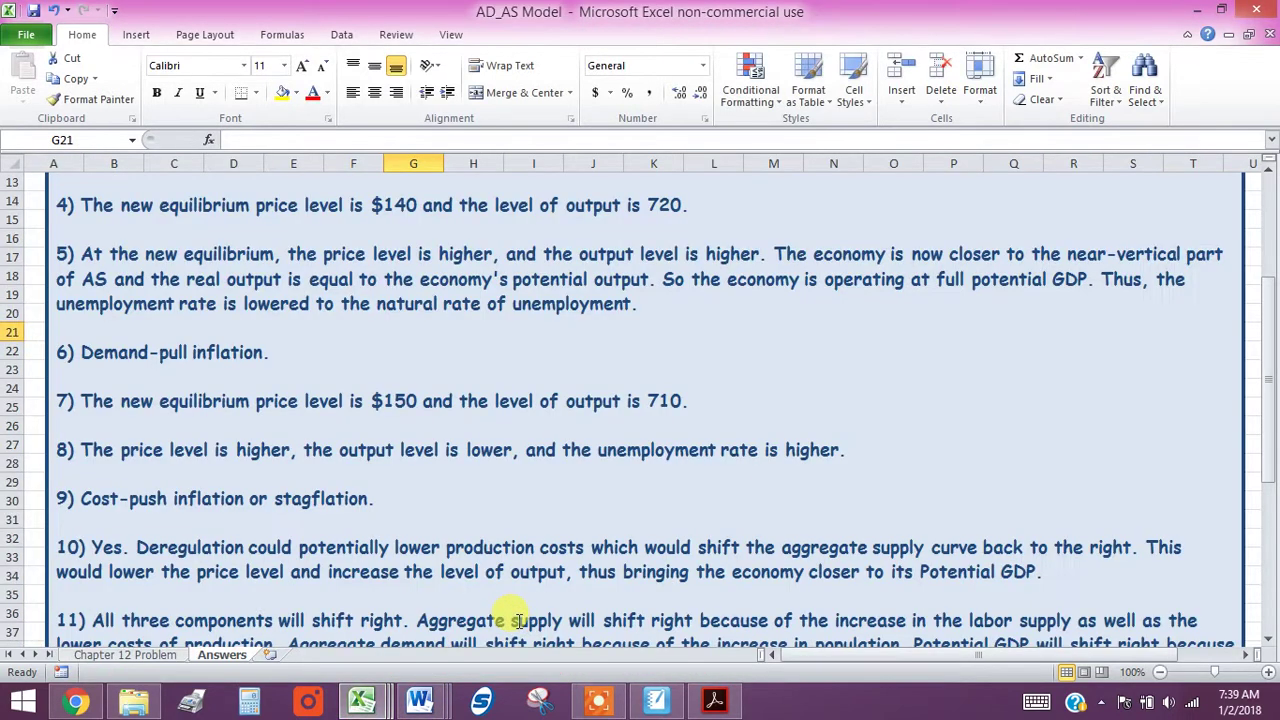
{"action": "scroll", "coordinate": [355, 510], "scroll_direction": "down", "scroll_amount": 2}
{"action": "scroll", "coordinate": [355, 520], "scroll_direction": "down", "scroll_amount": 1}
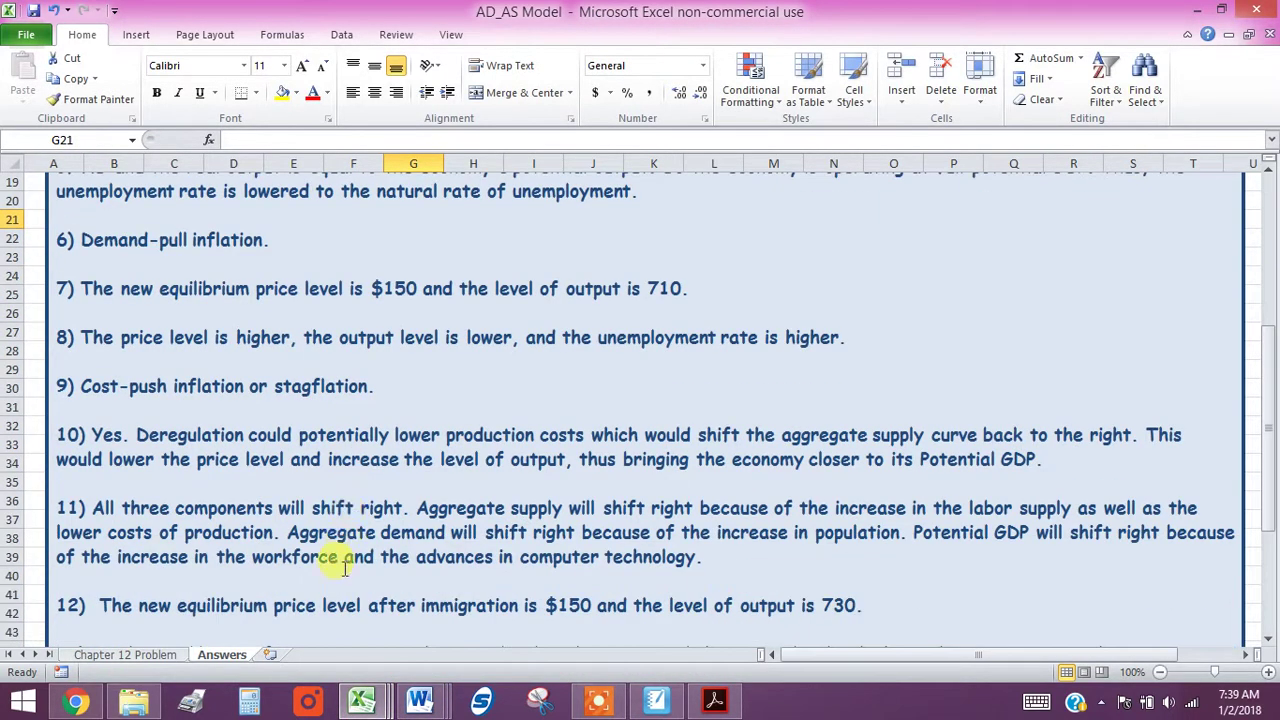
{"action": "left_click", "coordinate": [143, 658]}
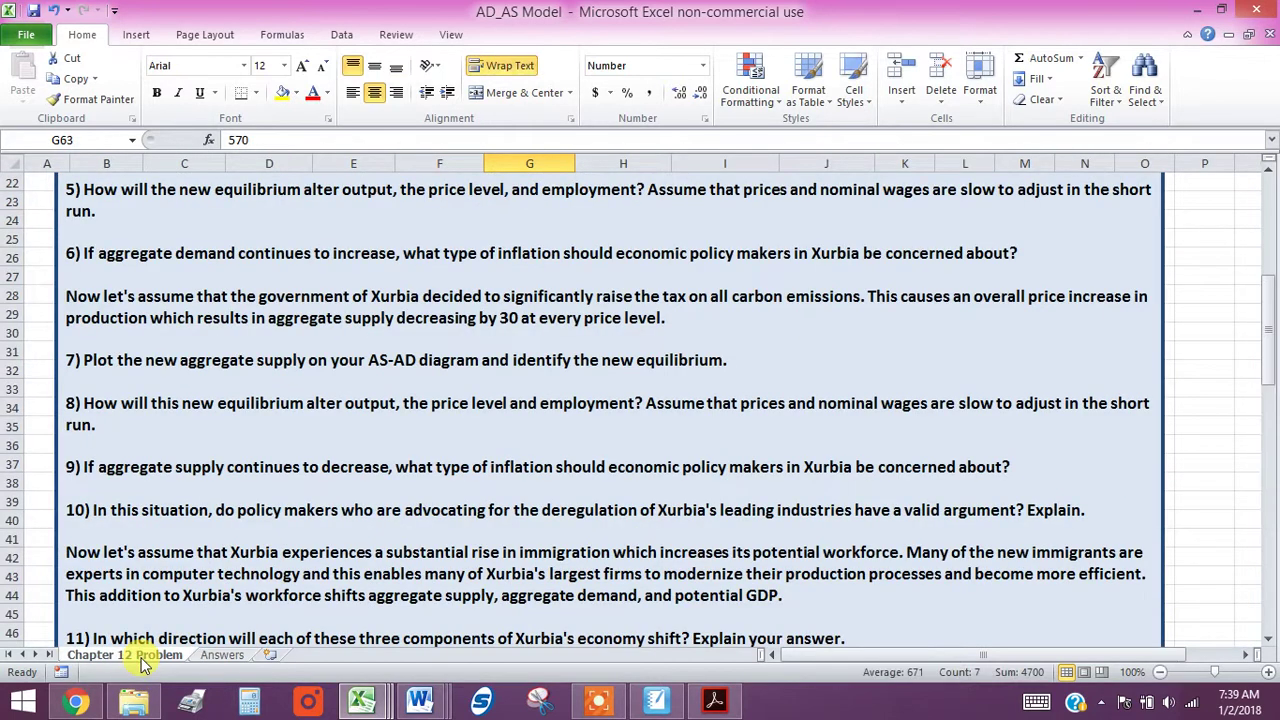
{"action": "scroll", "coordinate": [215, 470], "scroll_direction": "down", "scroll_amount": 1}
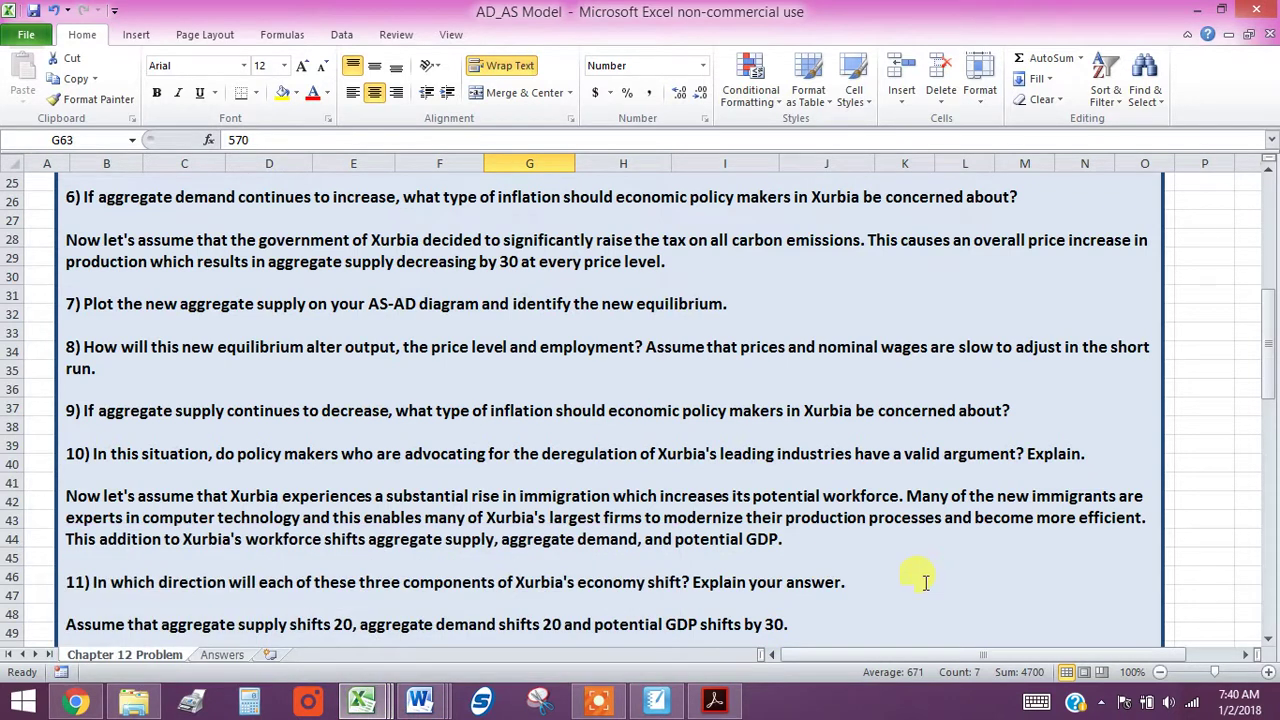
Check answer 11 on the Answers sheet and read the shift assumptions and questions 12 to 14 on the Chapter 12 Problem sheet.
{"action": "left_click", "coordinate": [221, 655]}
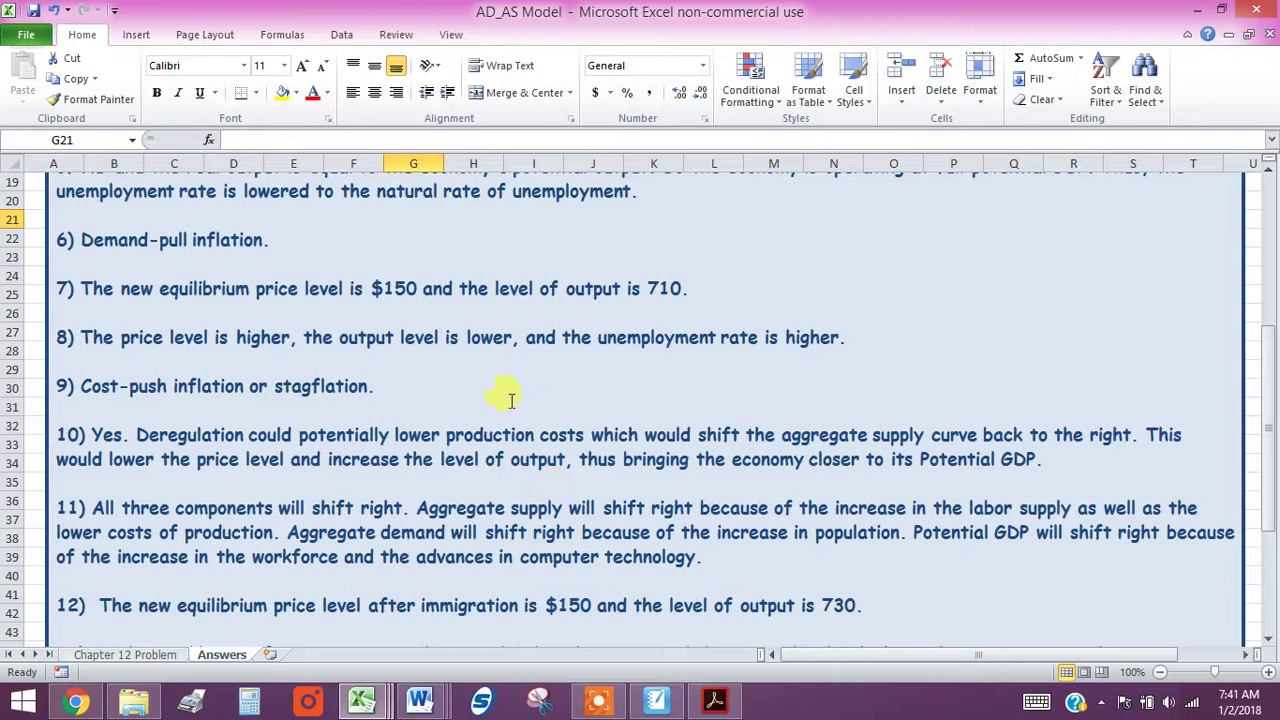
{"action": "left_click", "coordinate": [115, 655]}
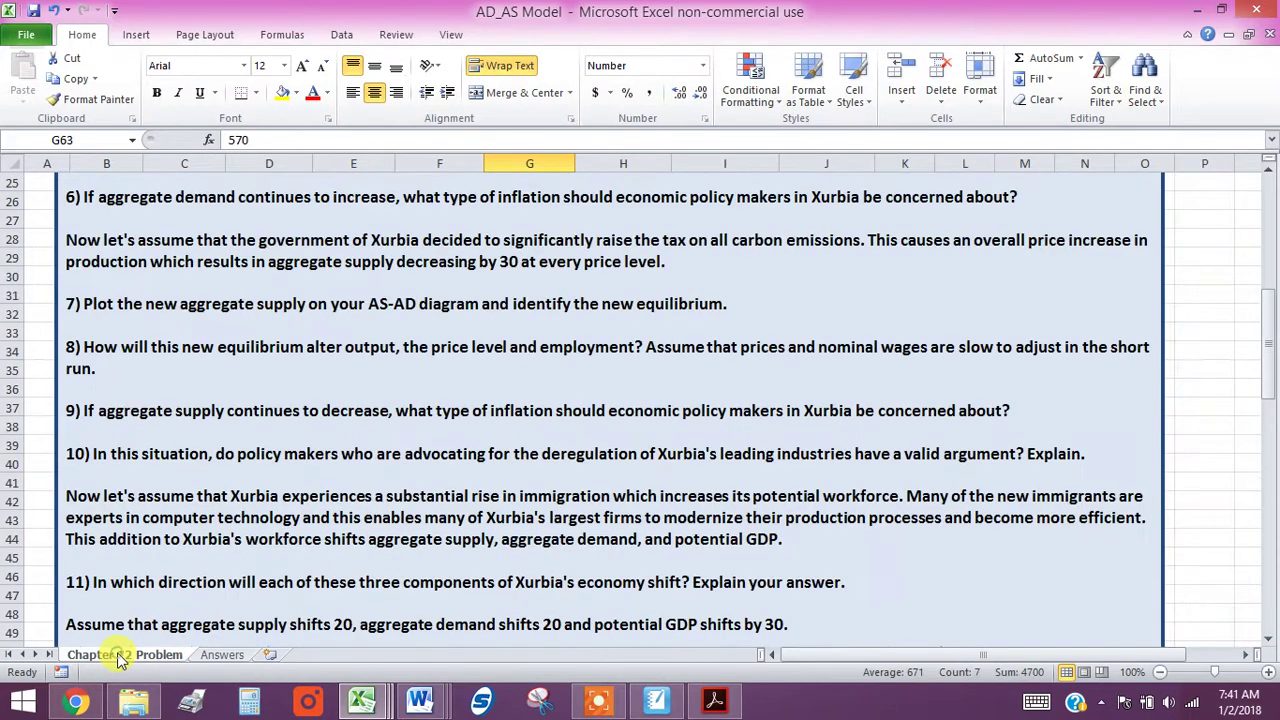
{"action": "scroll", "coordinate": [158, 587], "scroll_direction": "down", "scroll_amount": 3}
{"action": "scroll", "coordinate": [158, 587], "scroll_direction": "down", "scroll_amount": 1}
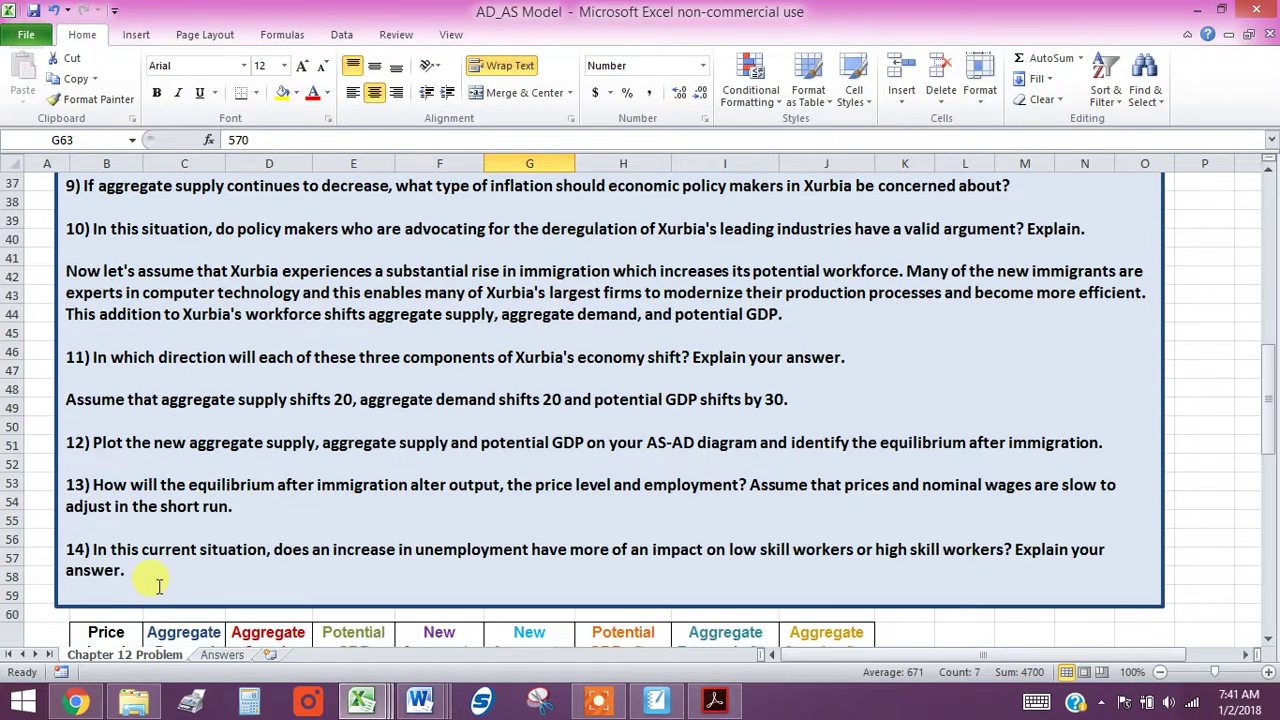